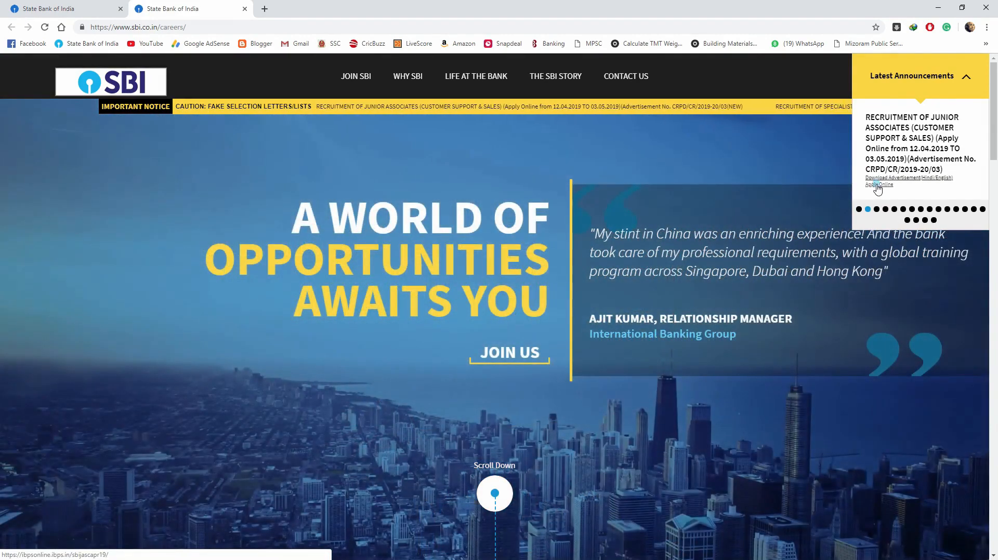
- Start a New Registration for Junior Associates, skipping the instructions download, to reach the Basic Info form
click(881, 185)
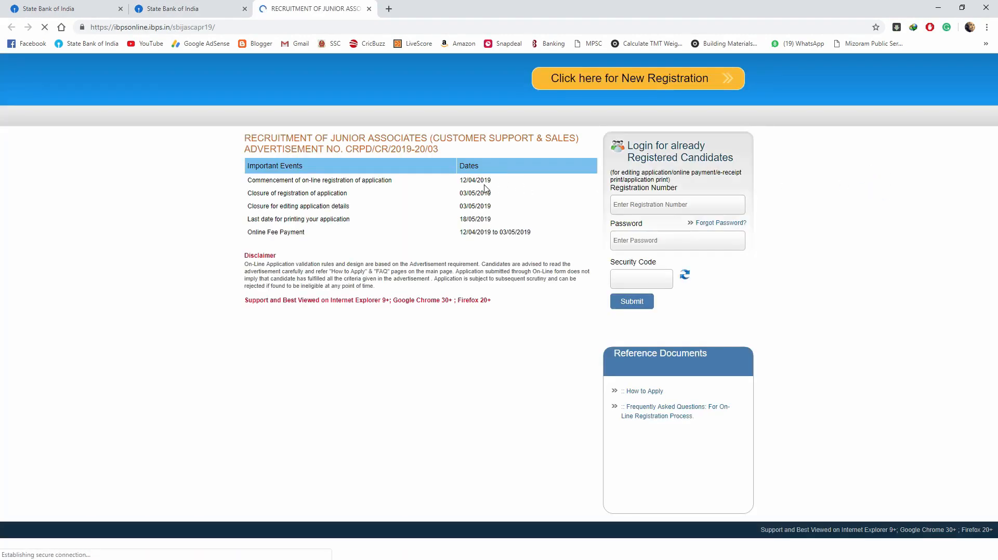
click(643, 82)
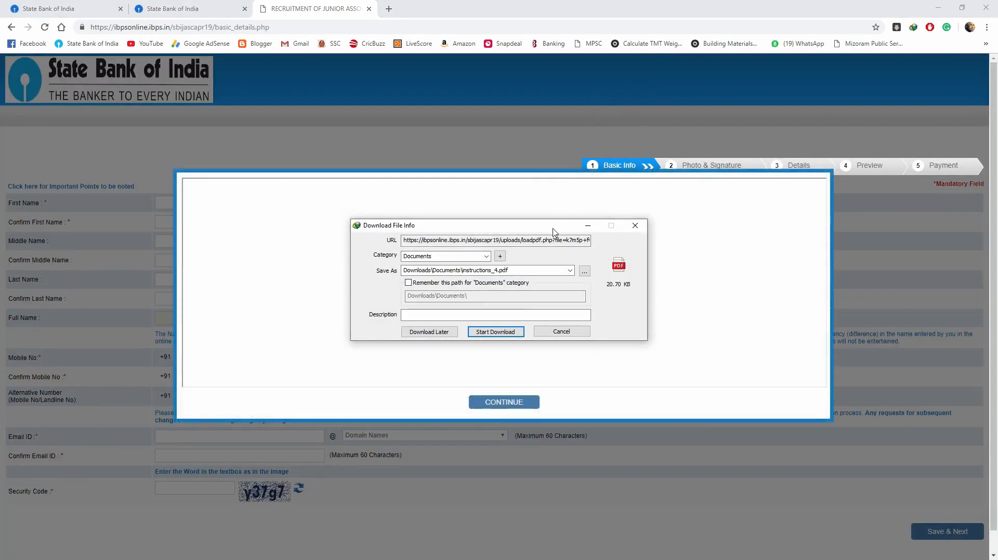
click(631, 229)
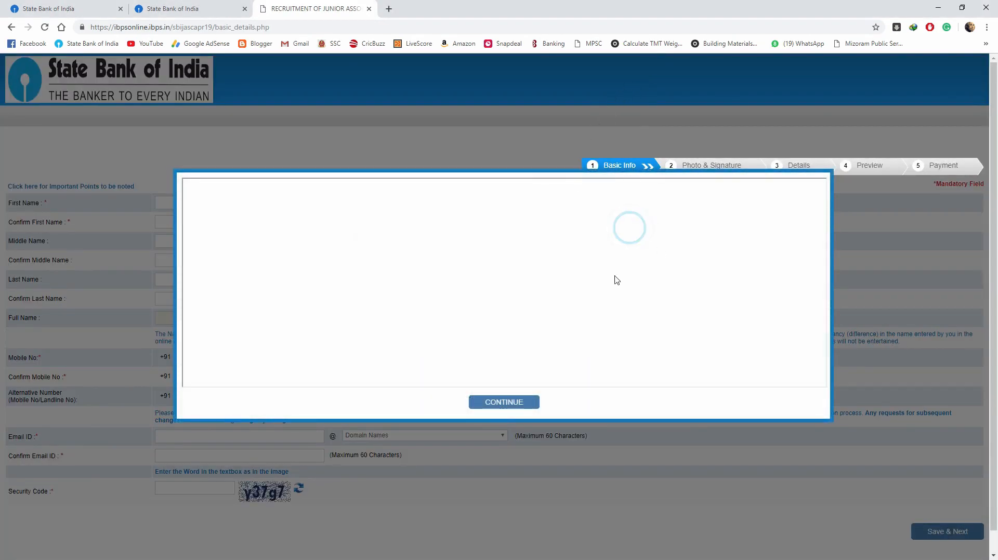
click(531, 400)
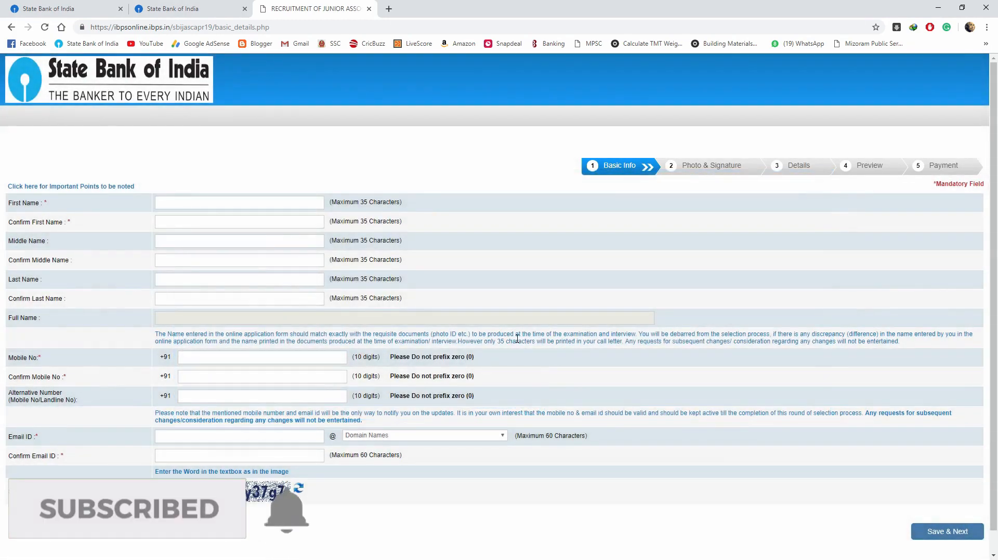
- Enter the candidate's first name and clear the wrong text from Confirm First Name
click(224, 203)
text(Kamlianaa)
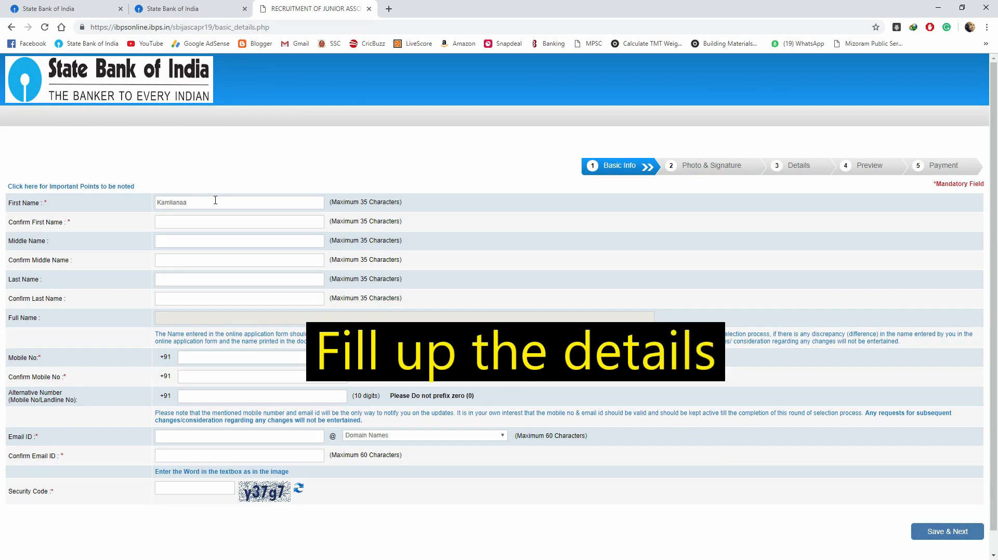
key(BackSpace)
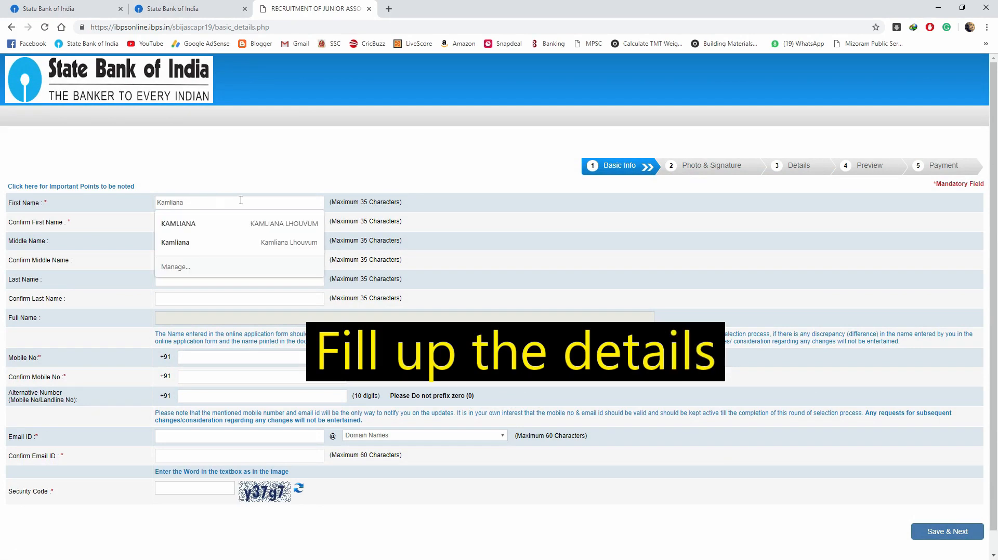
click(178, 224)
click(189, 223)
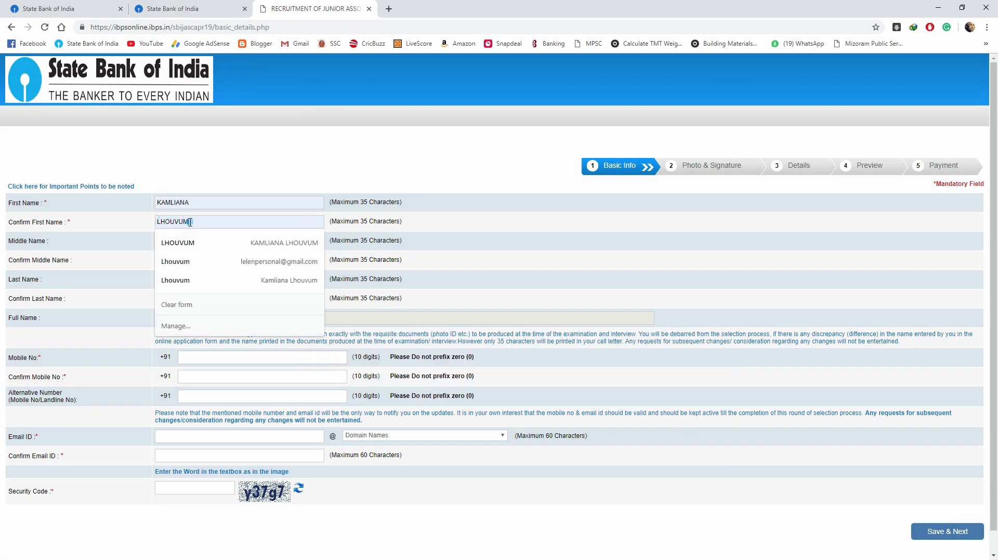
key(ctrl+a)
key(BackSpace)
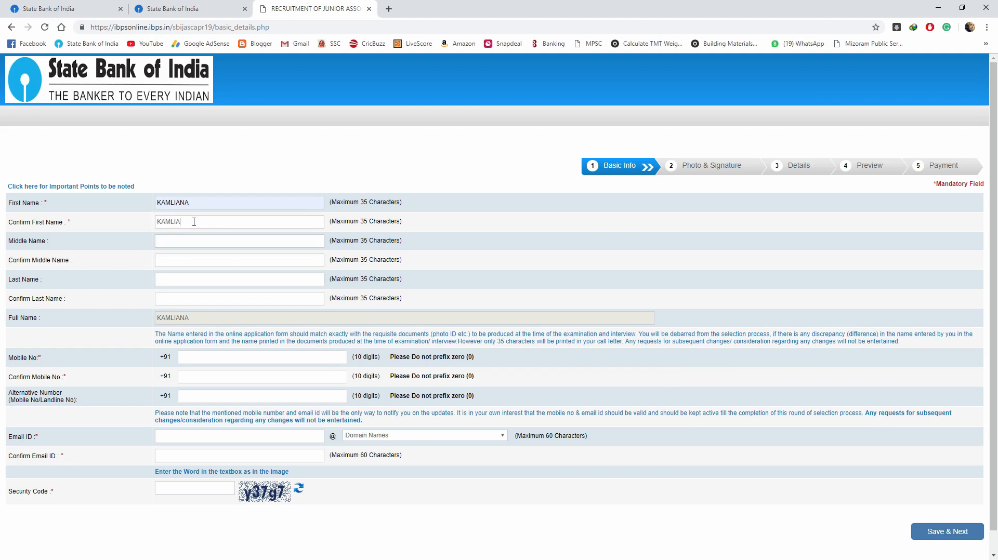
- Fill the last name, mobile number, e-mail and confirmed mobile number from saved entries
click(180, 277)
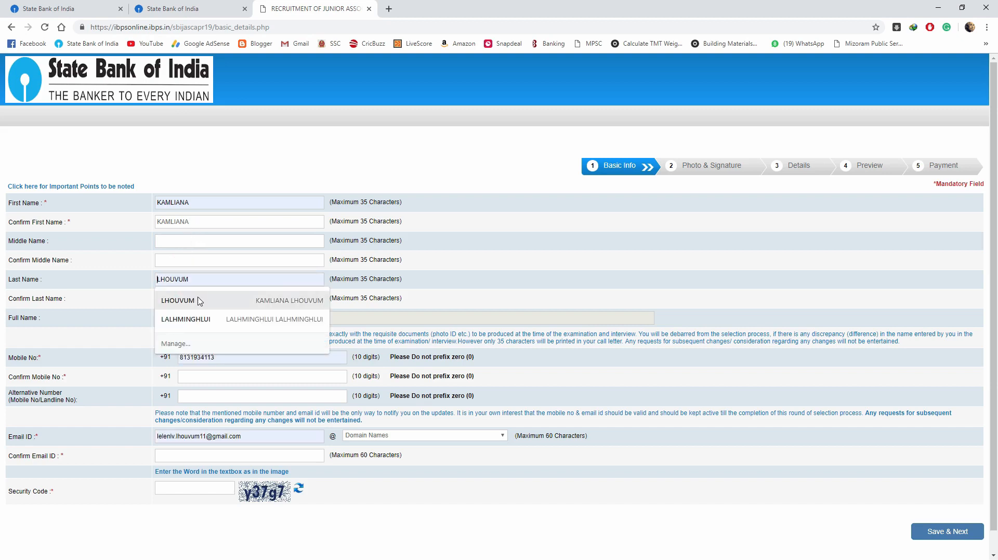
click(197, 298)
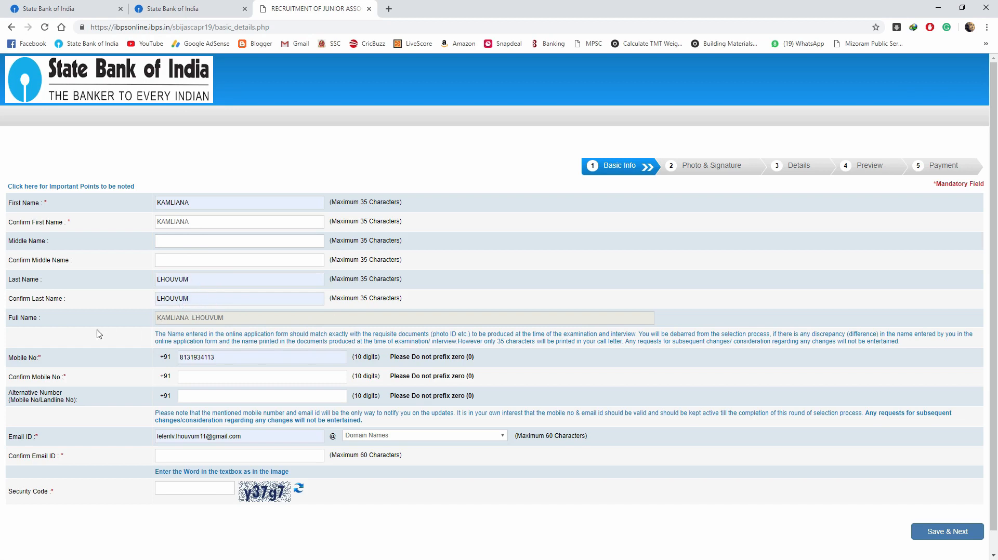
click(231, 373)
click(225, 399)
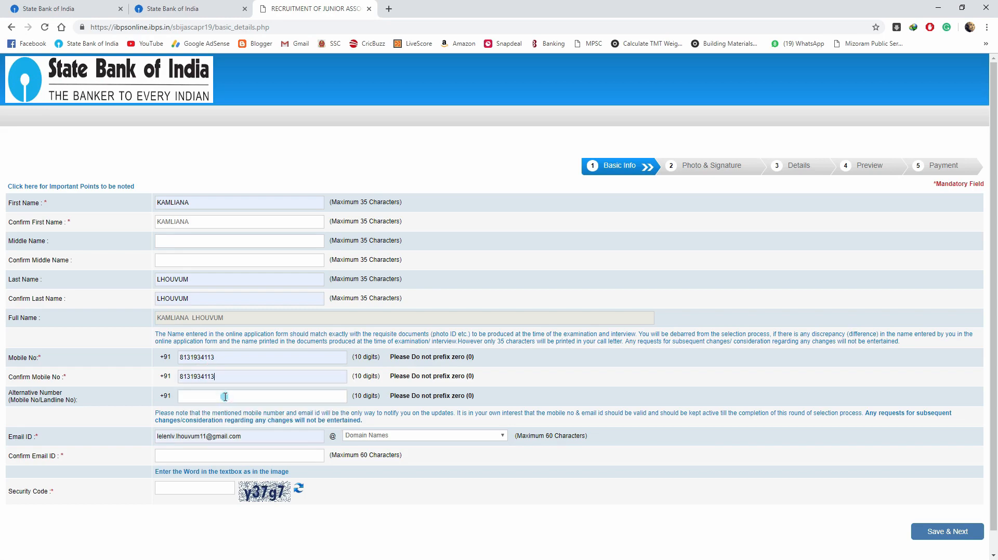
- Set the e-mail domain to gmail.com, confirm the e-mail, enter the security code and Save & Next
scroll(228, 392, down, 1)
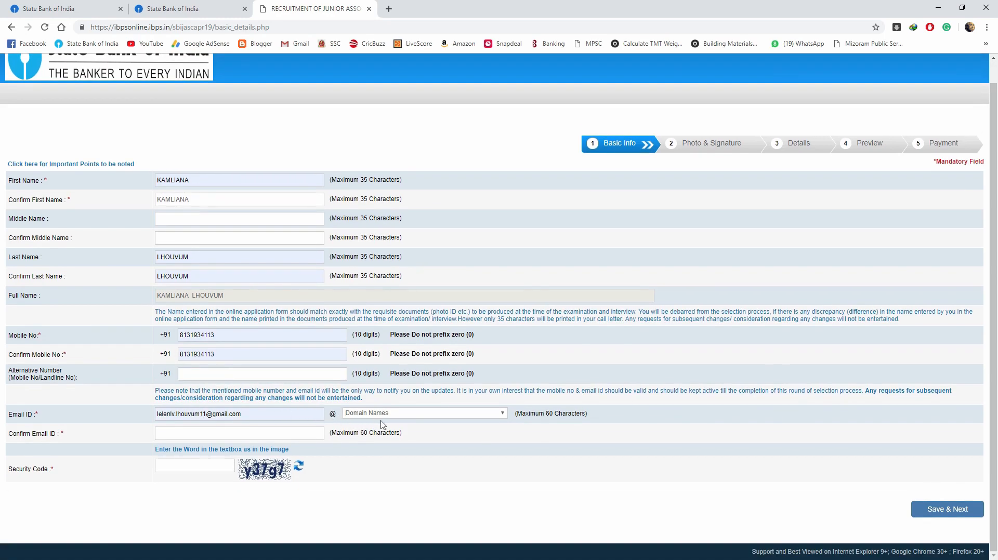
click(299, 415)
click(399, 414)
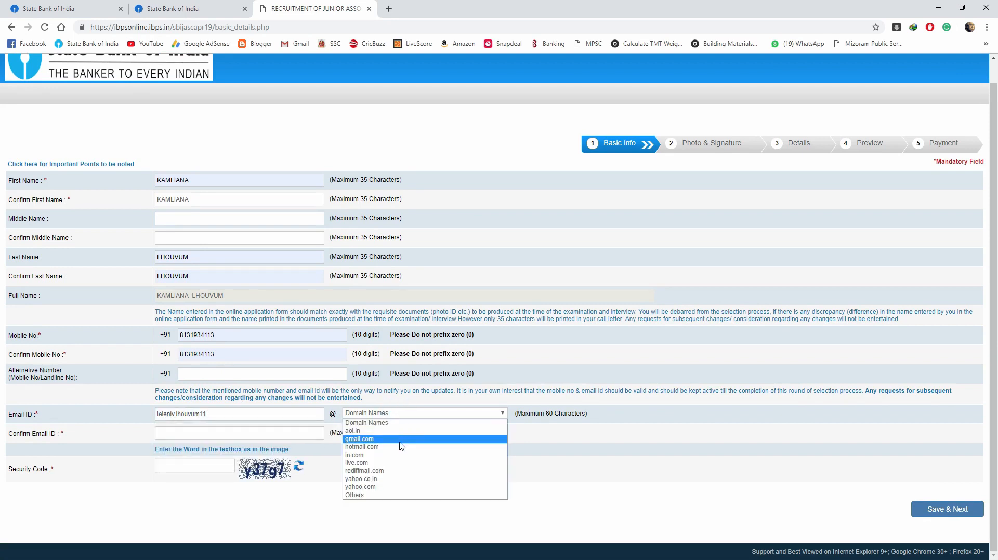
click(400, 442)
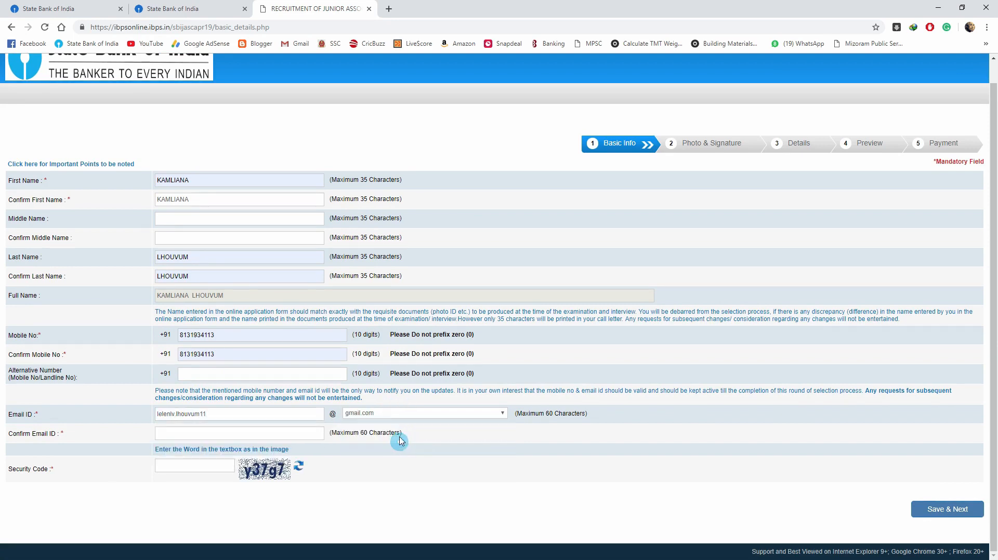
click(276, 439)
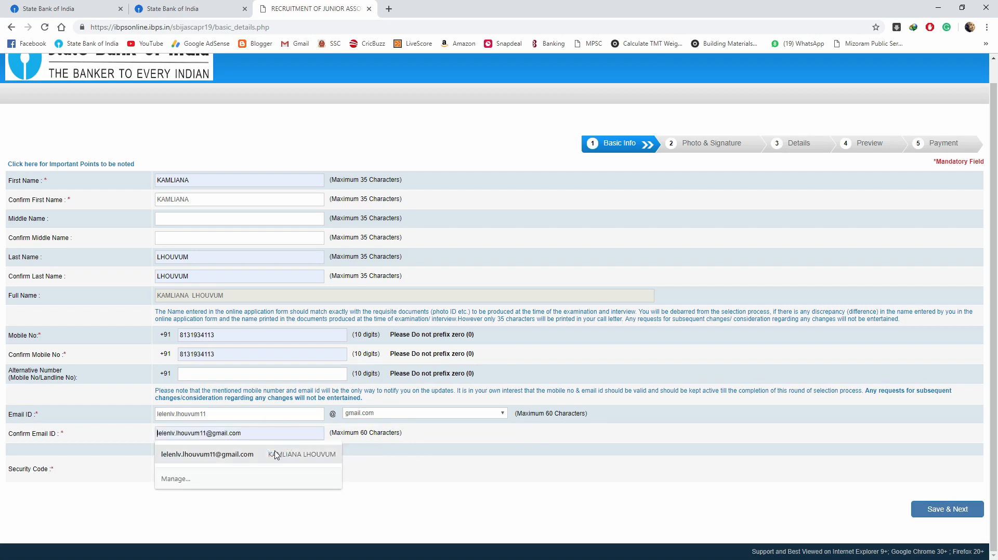
click(274, 450)
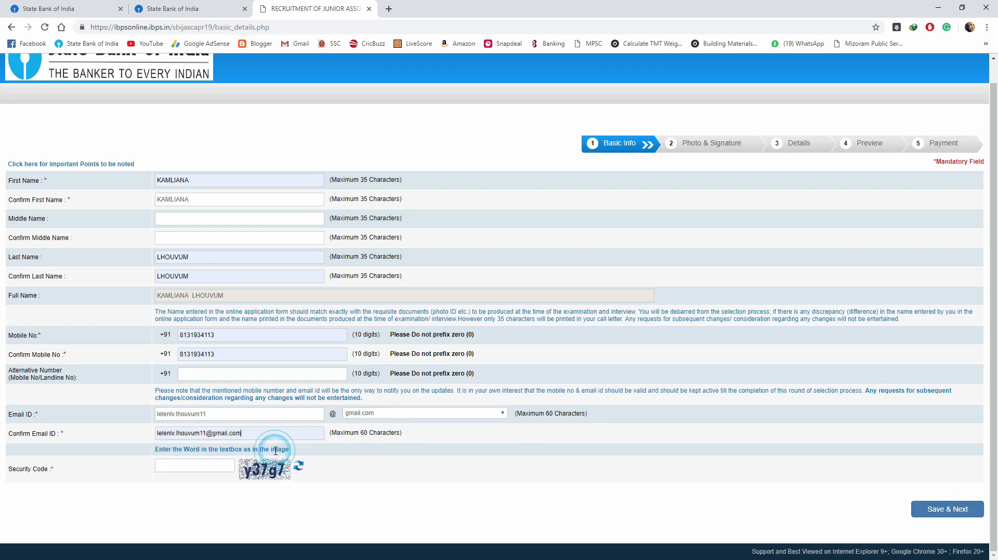
click(209, 463)
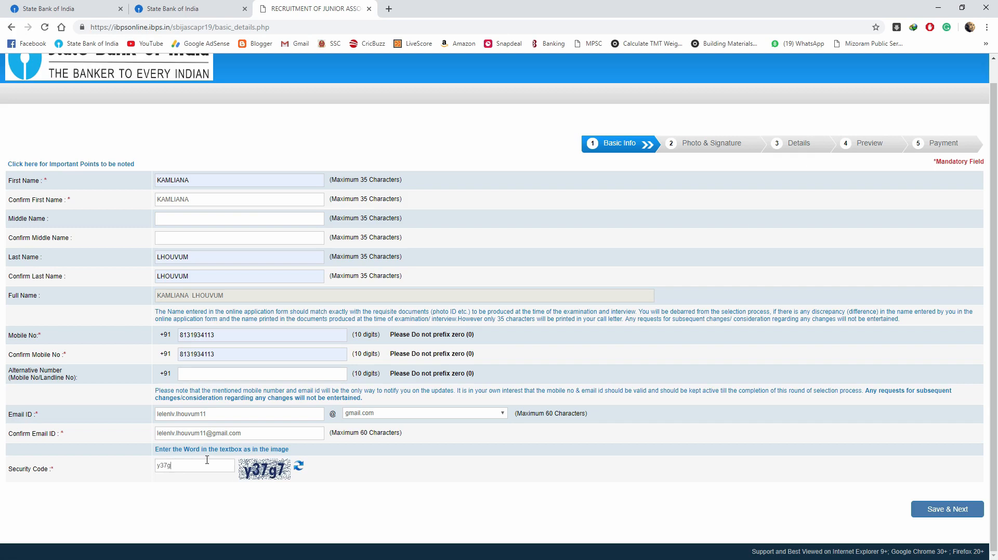
click(949, 512)
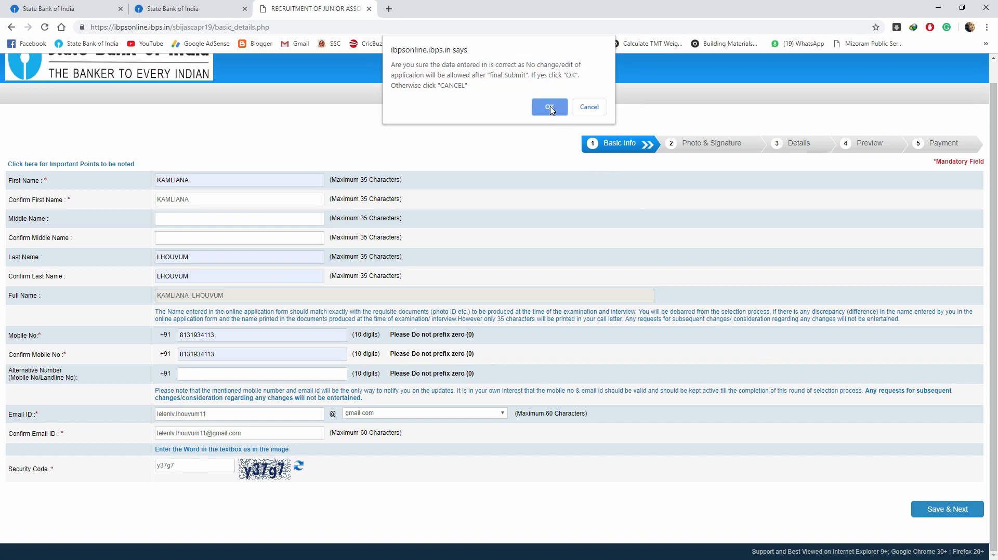
- Confirm the basic details, then download and open photo_upload_guide_6.pdf
click(551, 107)
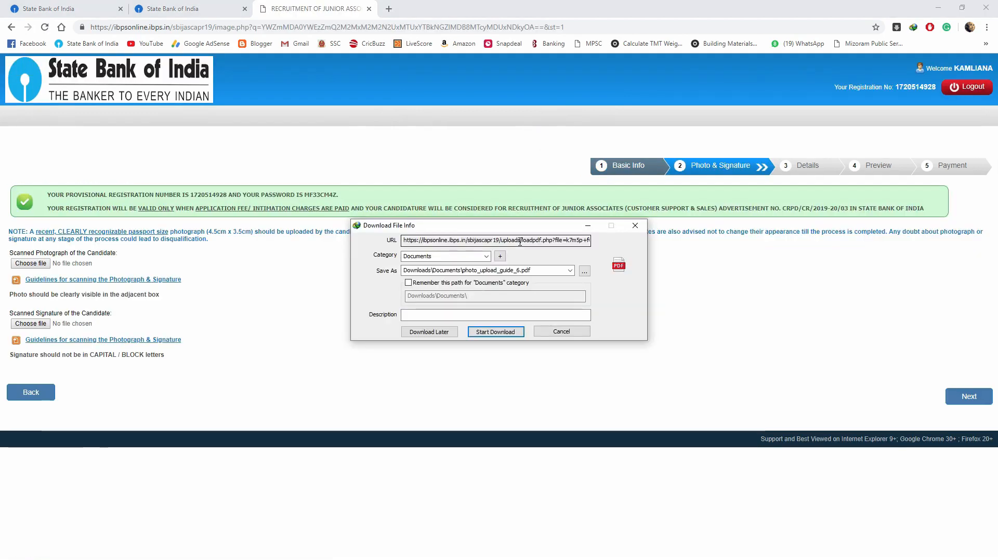
click(508, 333)
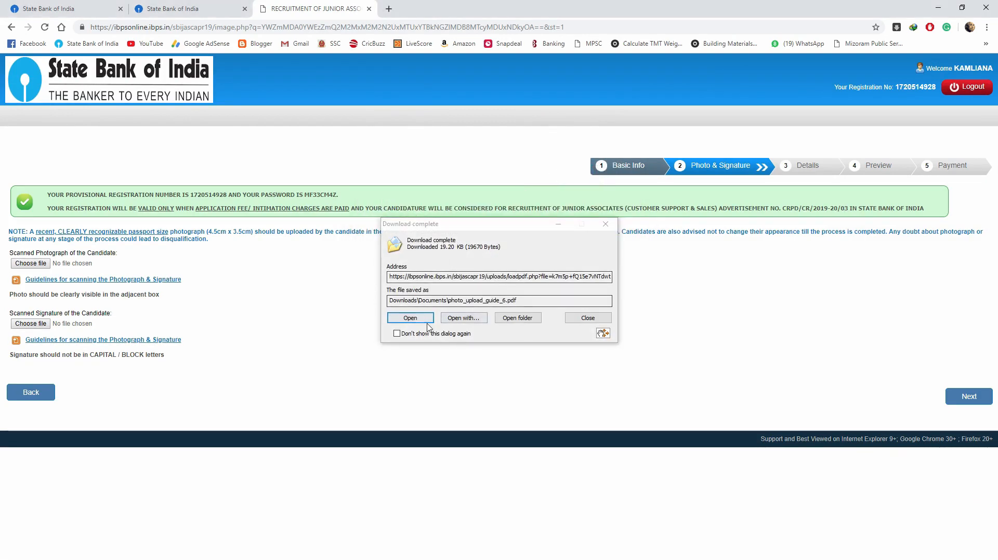
click(425, 323)
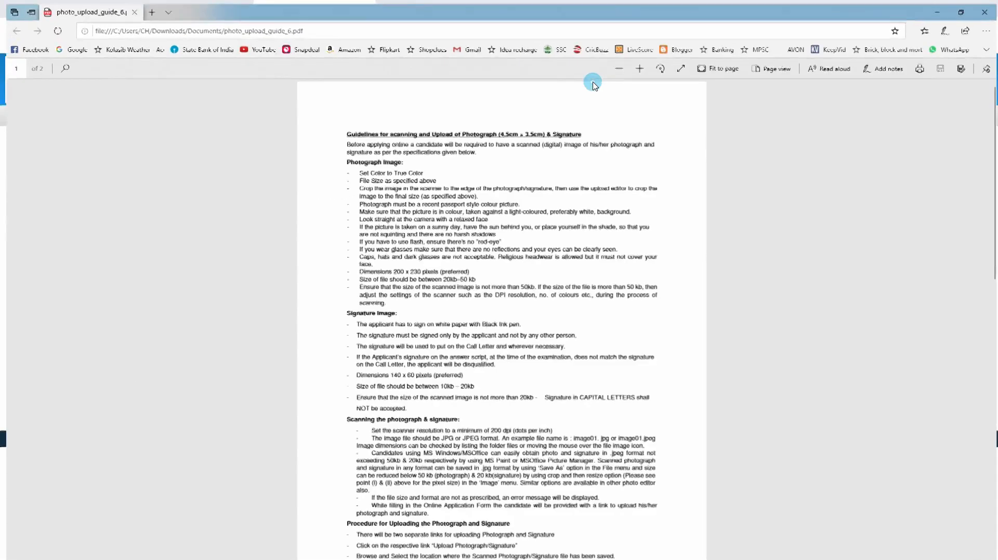
- Maximize the guide and check the photo specs: 200 x 230 pixels, 20kb–50 kb
click(592, 80)
click(343, 158)
drag(362, 158, 409, 164)
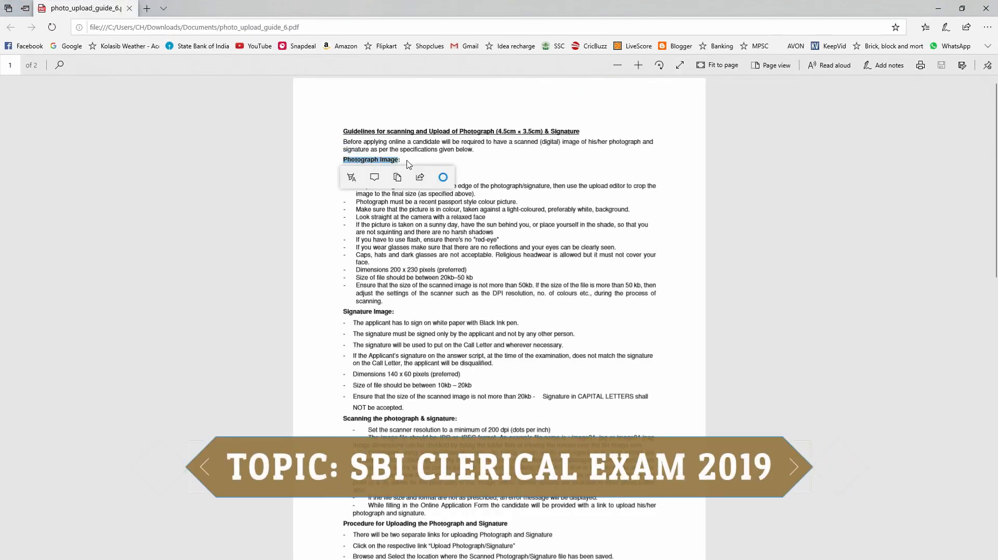
click(483, 166)
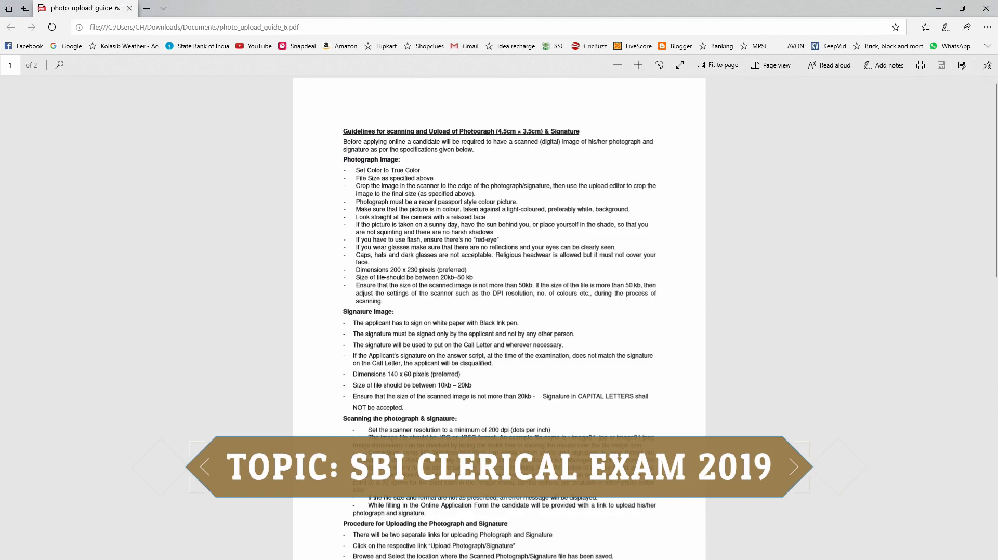
mouse_move(356, 267)
mouse_down()
mouse_move(472, 268)
mouse_move(360, 271)
mouse_up()
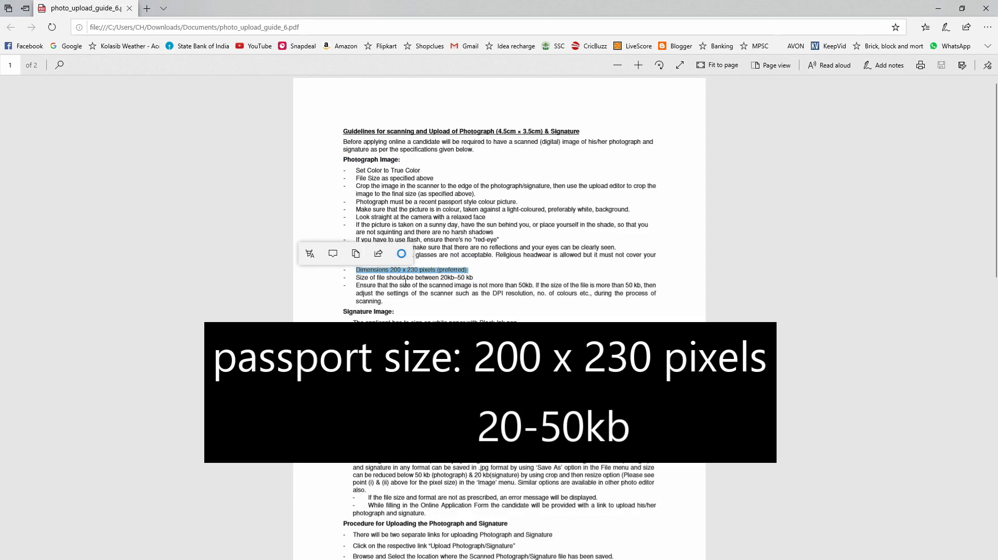
click(486, 272)
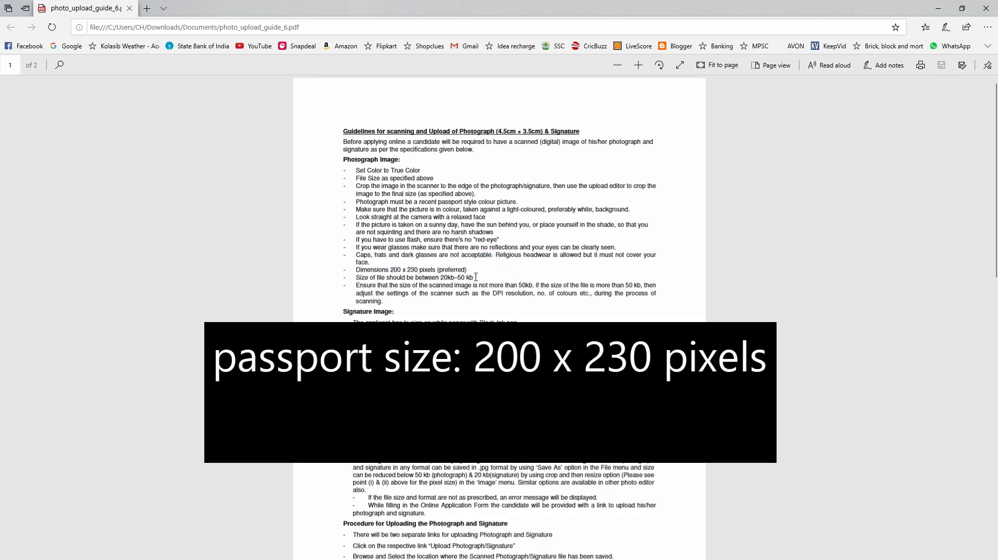
drag(475, 277, 417, 278)
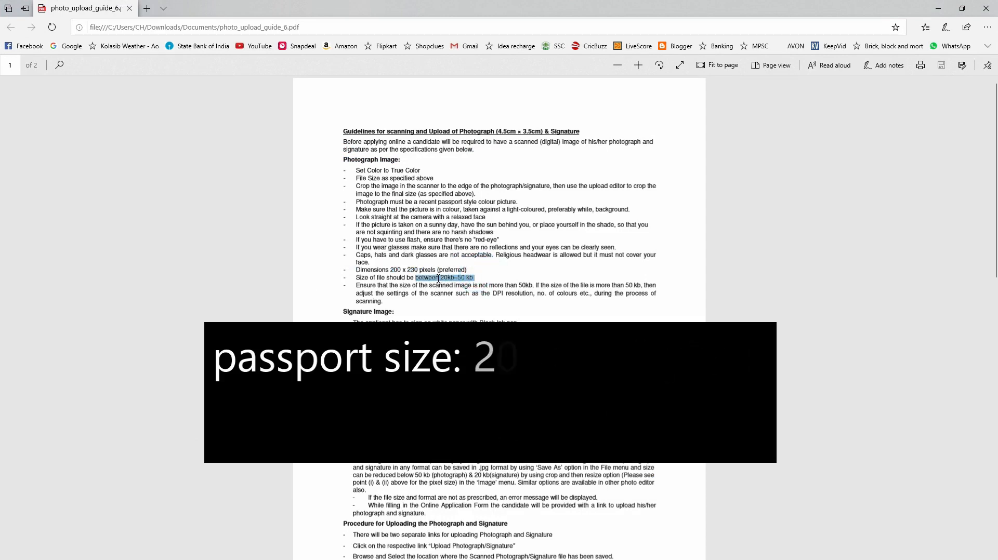
click(521, 280)
- Upload 555.jpg as the candidate's photograph
click(939, 9)
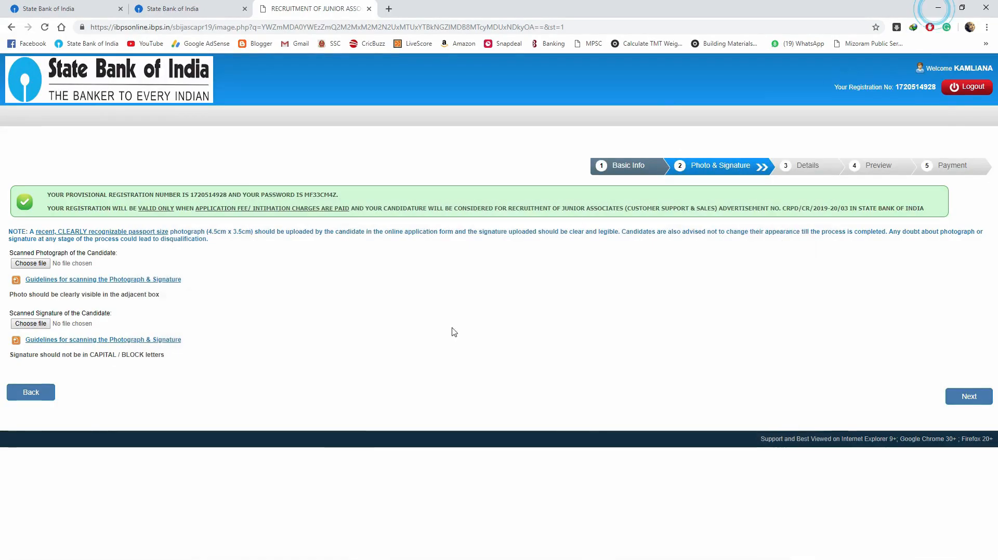
click(42, 262)
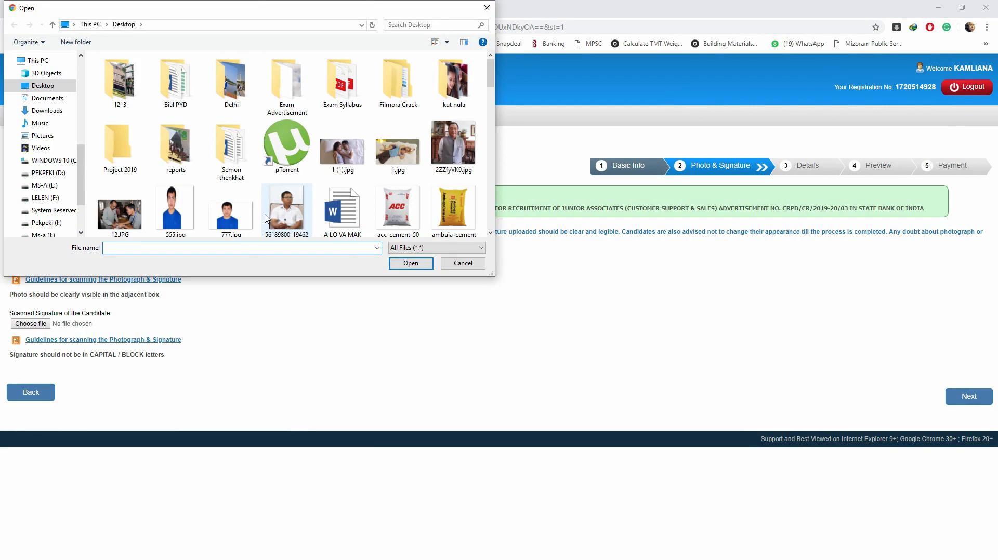
scroll(180, 190, down, 1)
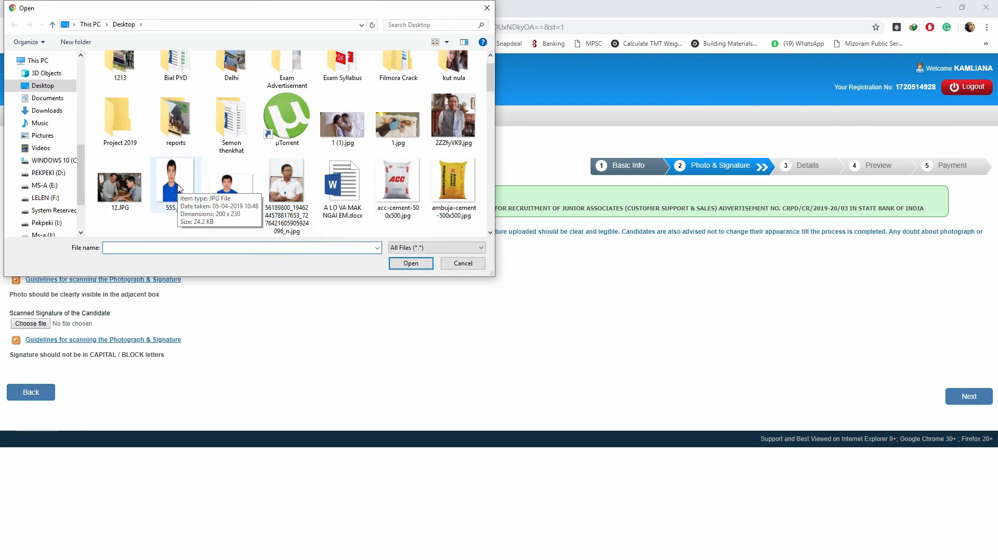
click(178, 189)
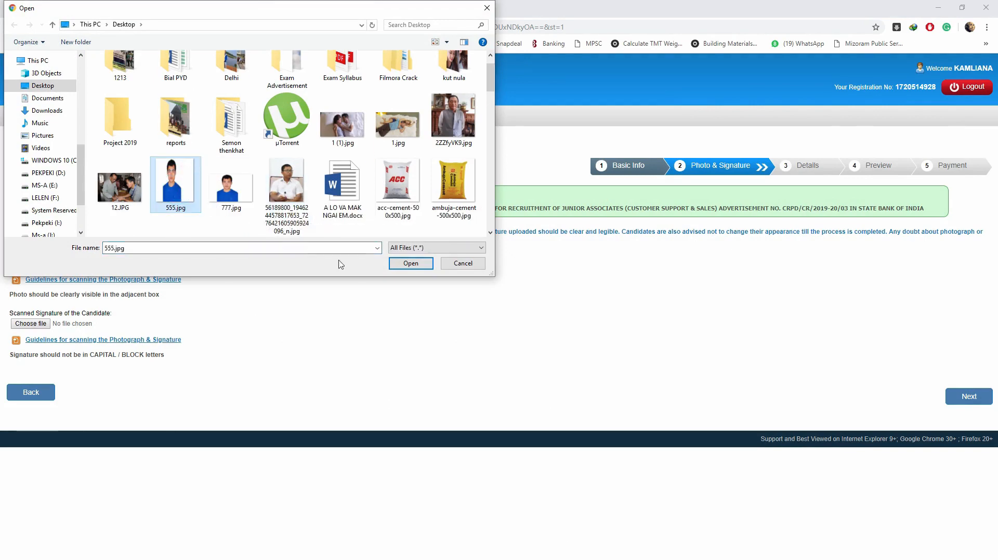
click(397, 266)
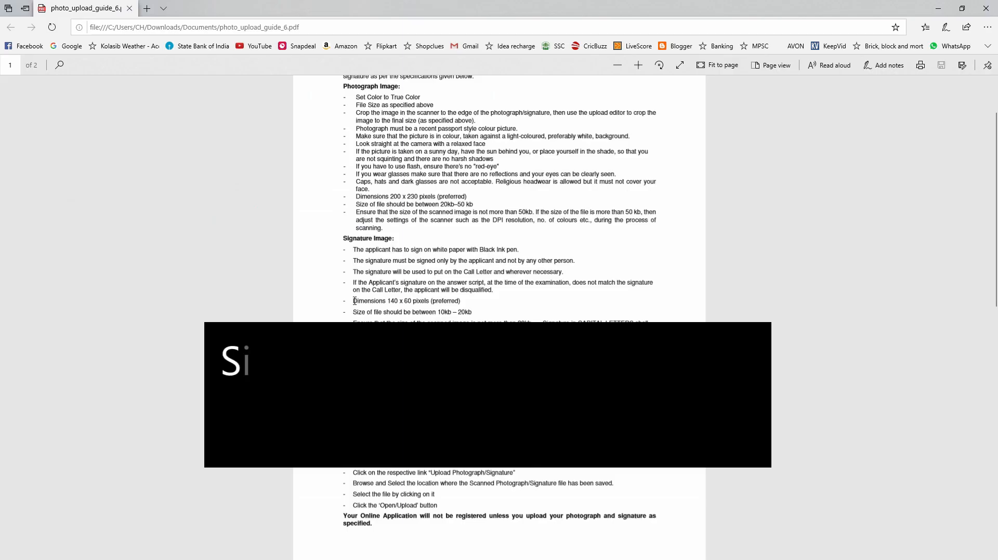
- Check the signature dimensions in the guide, upload lol.jpg as the signature, and save
drag(353, 301, 469, 303)
click(484, 303)
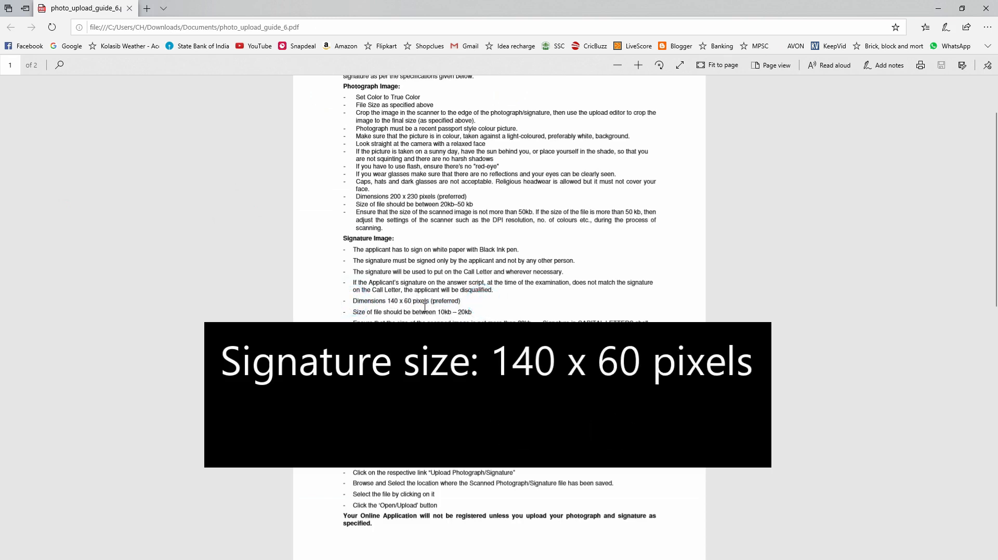
click(937, 8)
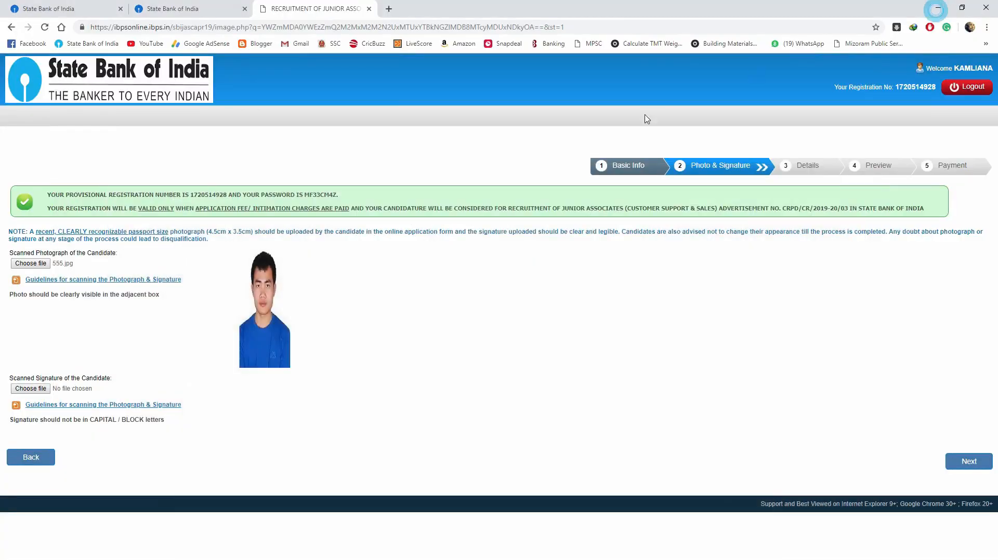
click(30, 389)
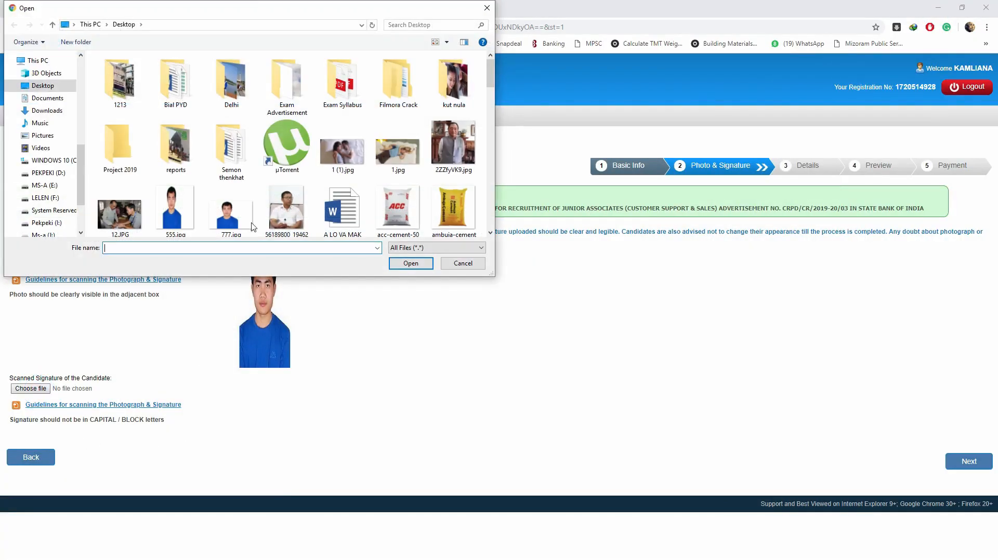
scroll(280, 195, down, 2)
scroll(279, 195, down, 3)
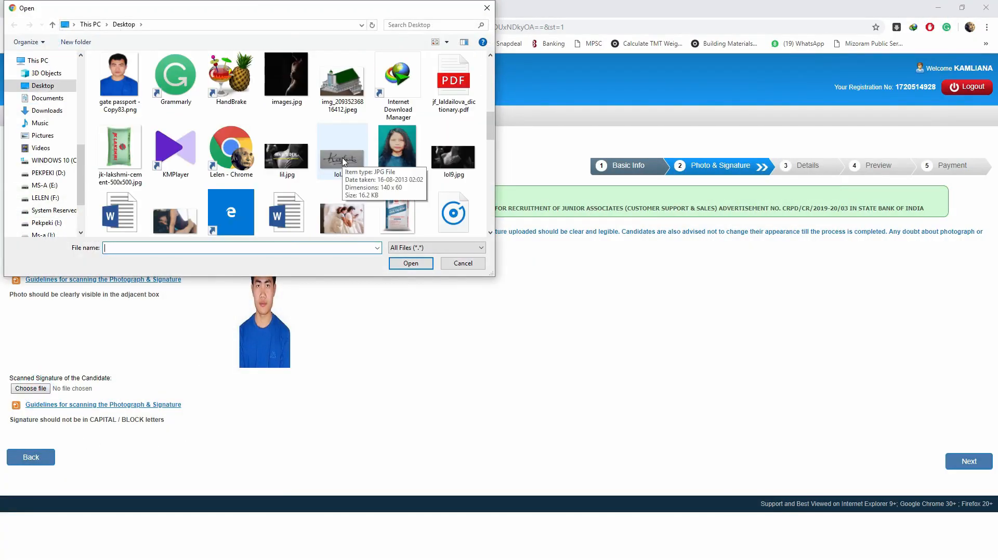
click(343, 162)
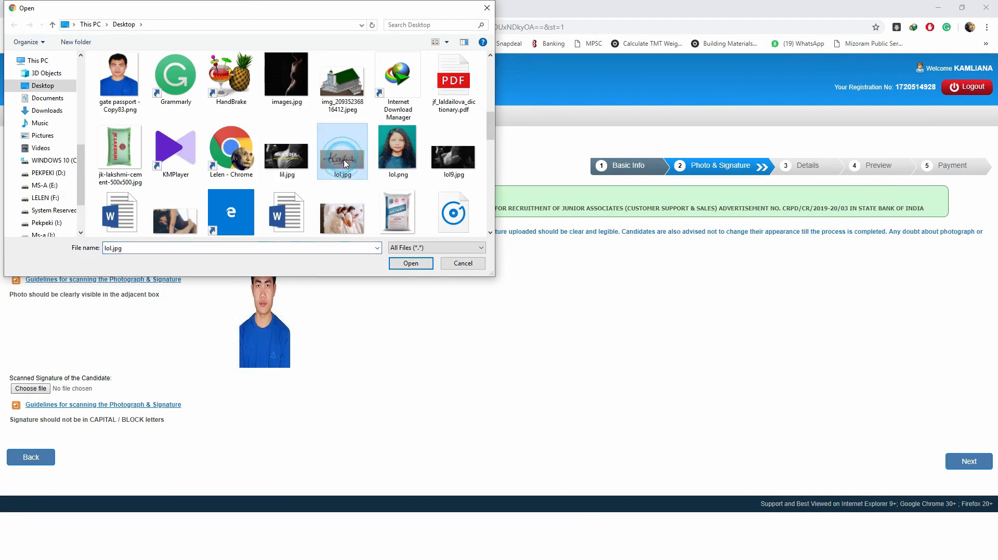
click(412, 264)
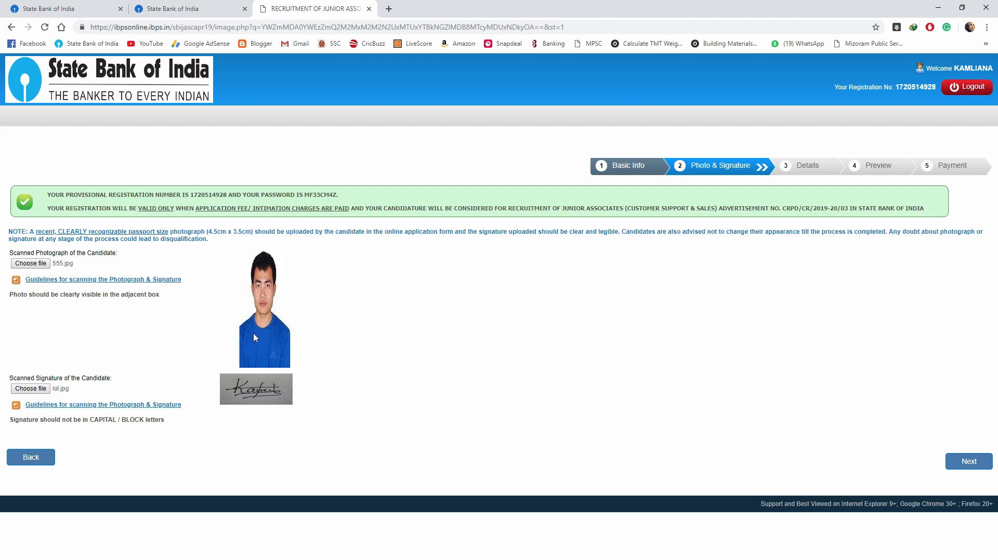
click(980, 466)
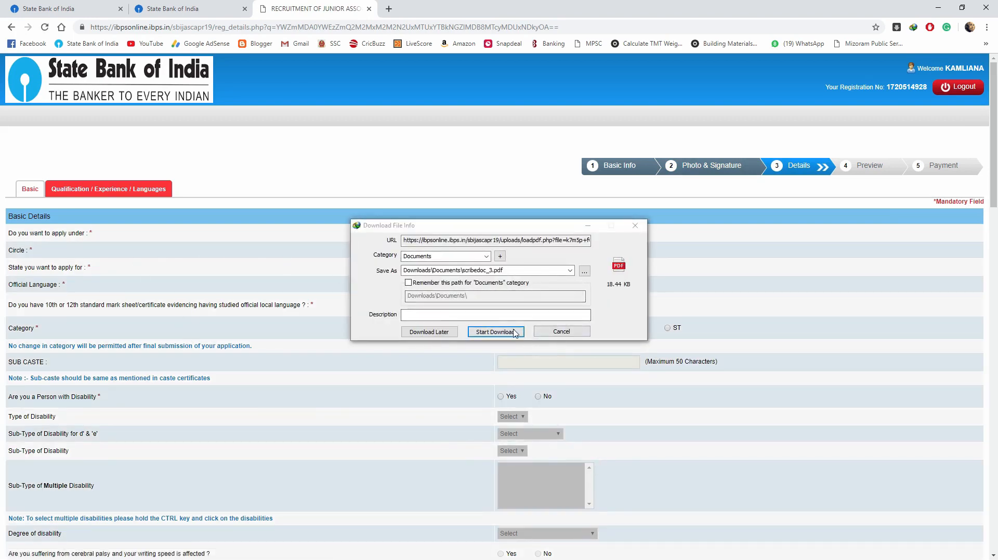
- Cancel the automatic download and apply under Regular Vacancies & Backlog Vacancies in the North Eastern circle
click(562, 331)
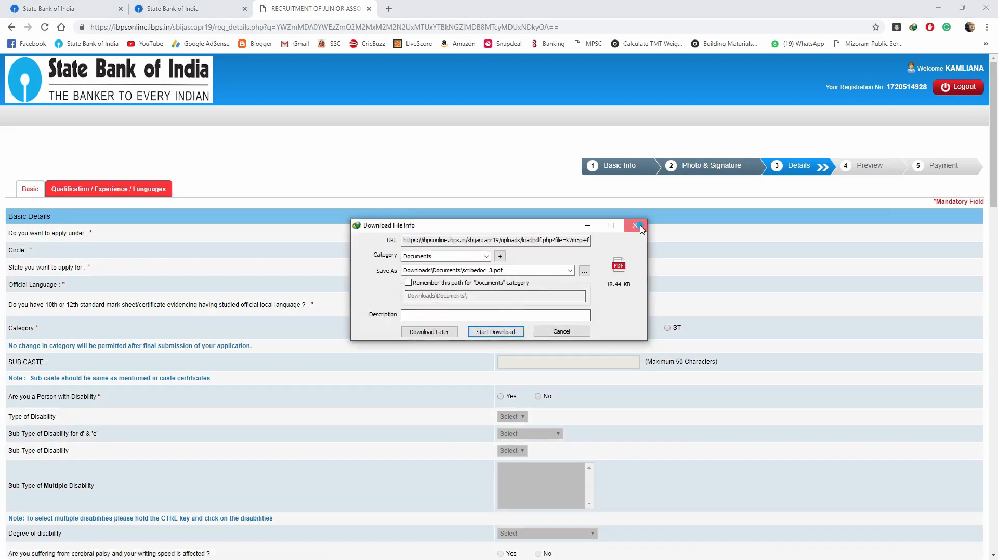
click(601, 213)
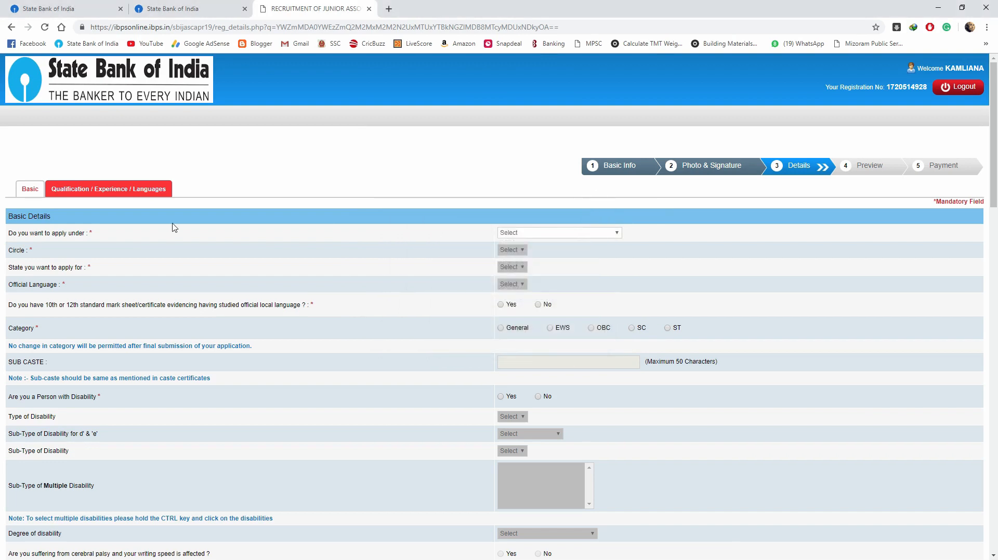
click(524, 234)
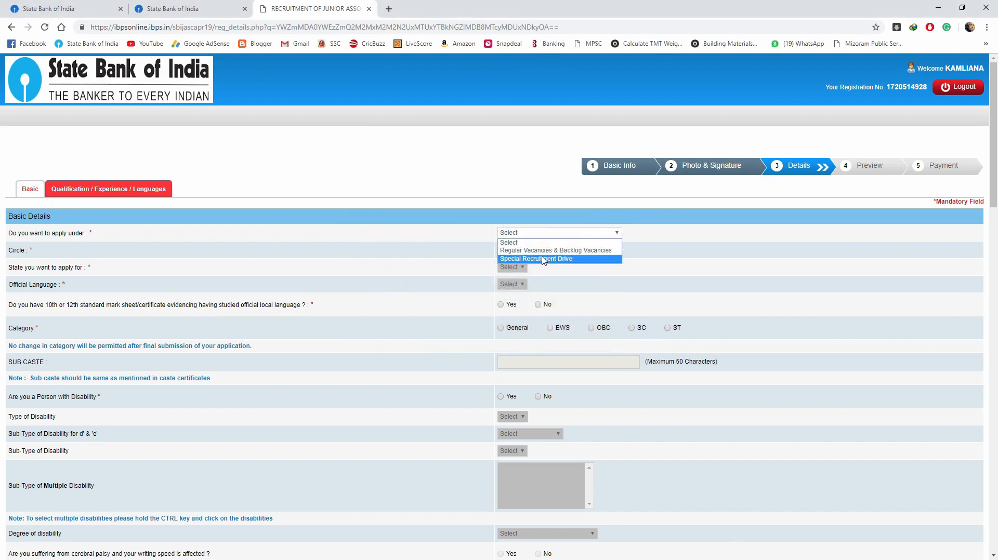
click(577, 252)
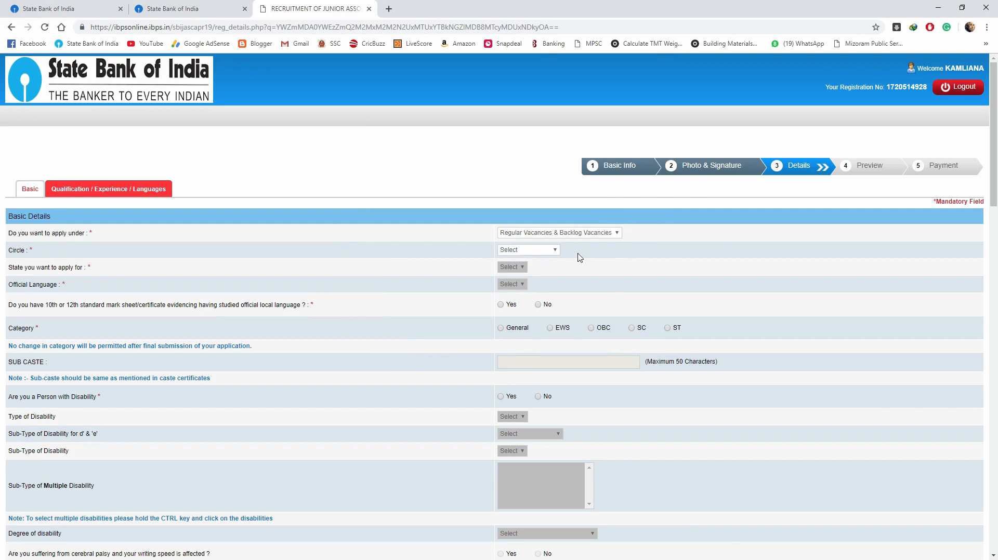
click(507, 252)
click(535, 387)
- Choose Mizoram and Mizo, answer Yes to local language, category ST, disability No, and begin the sub caste
click(530, 268)
click(508, 316)
click(509, 286)
click(508, 298)
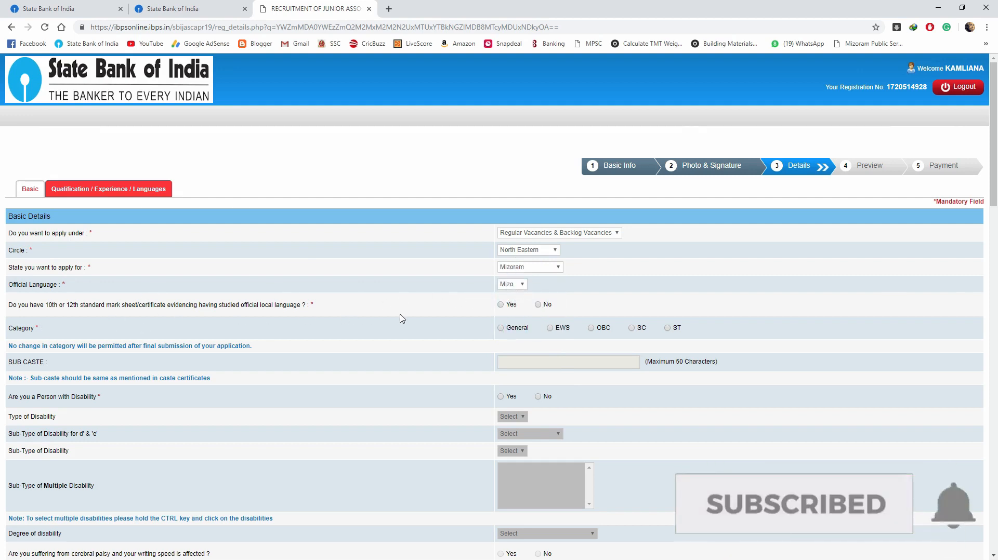
click(501, 305)
click(667, 328)
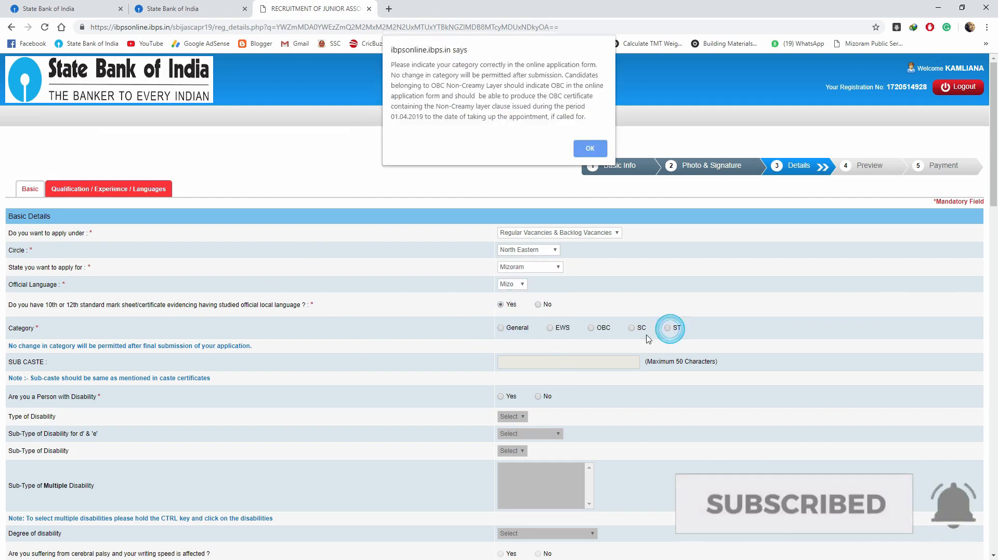
click(591, 144)
click(538, 397)
click(596, 363)
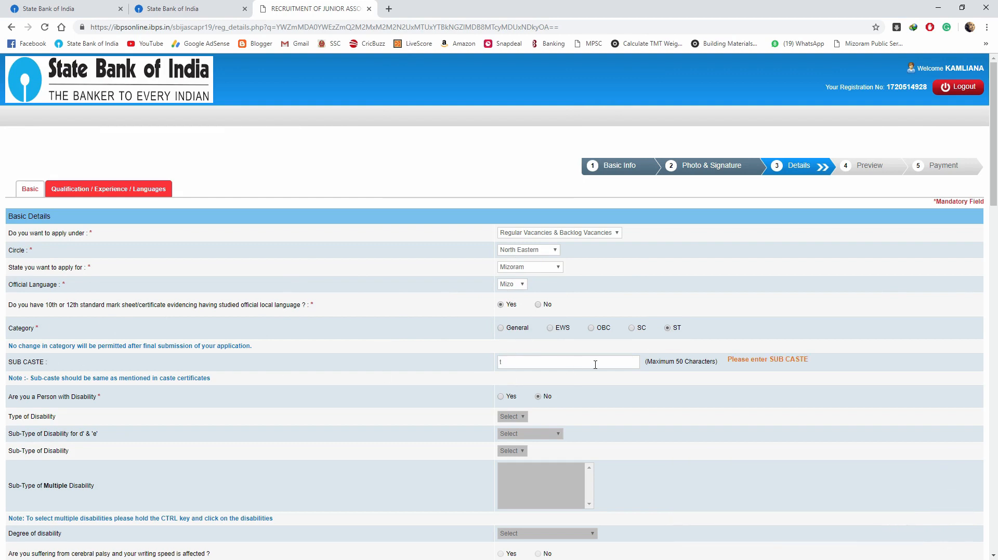
text(T)
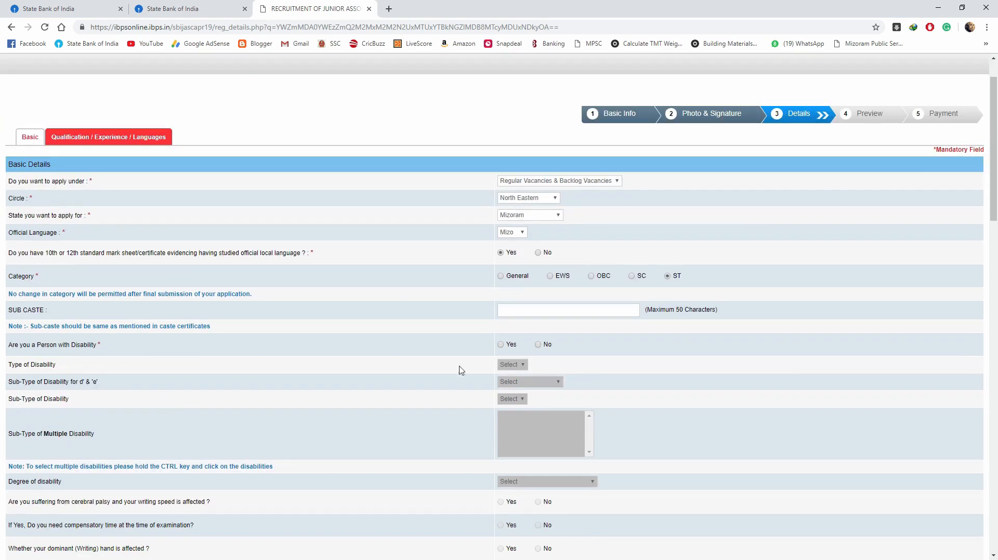
- Set religion to Christian and confirm religious minority status
scroll(509, 374, down, 4)
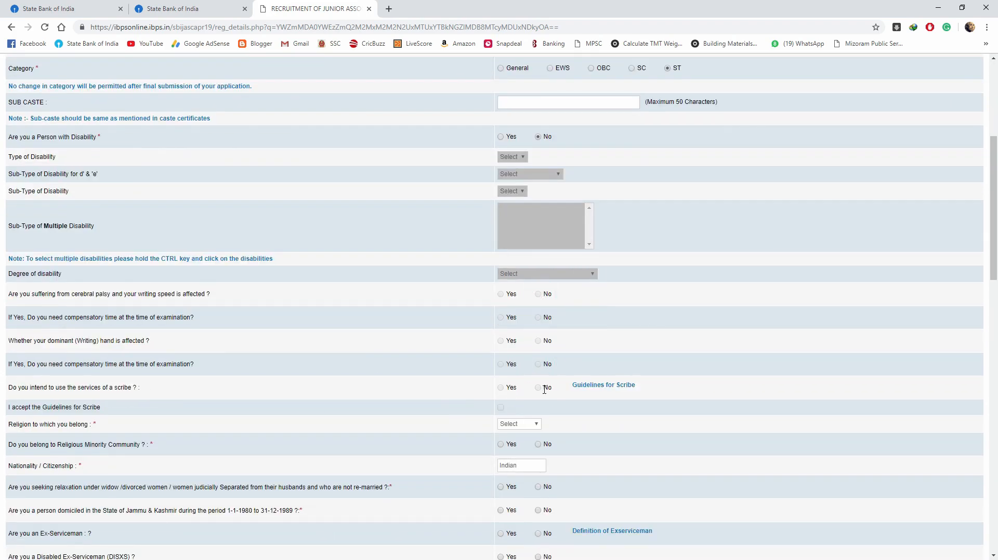
scroll(541, 374, down, 1)
click(514, 373)
click(511, 392)
click(502, 392)
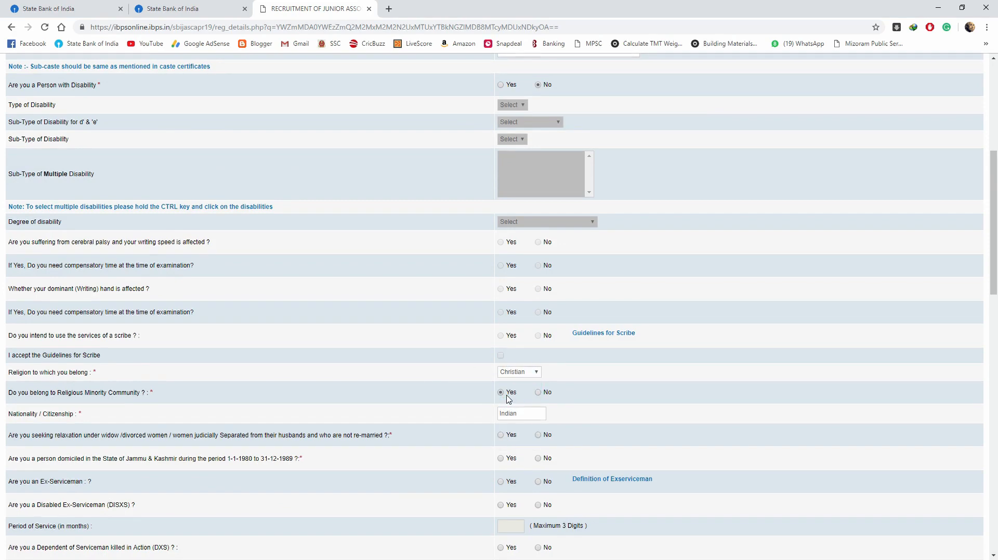
- Answer No to widow relaxation, ex-serviceman, SBI employment, loan default and adverse character report
scroll(498, 429, down, 3)
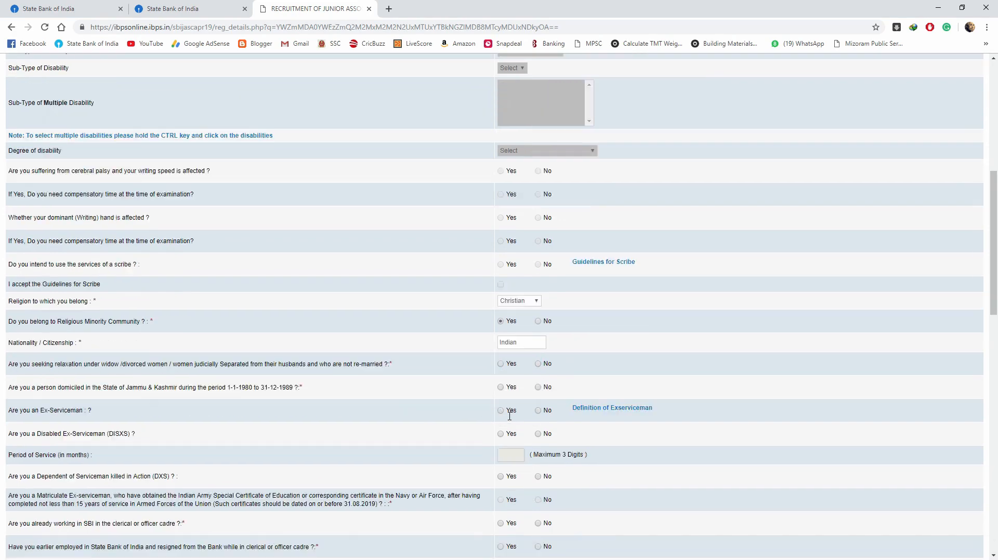
click(538, 279)
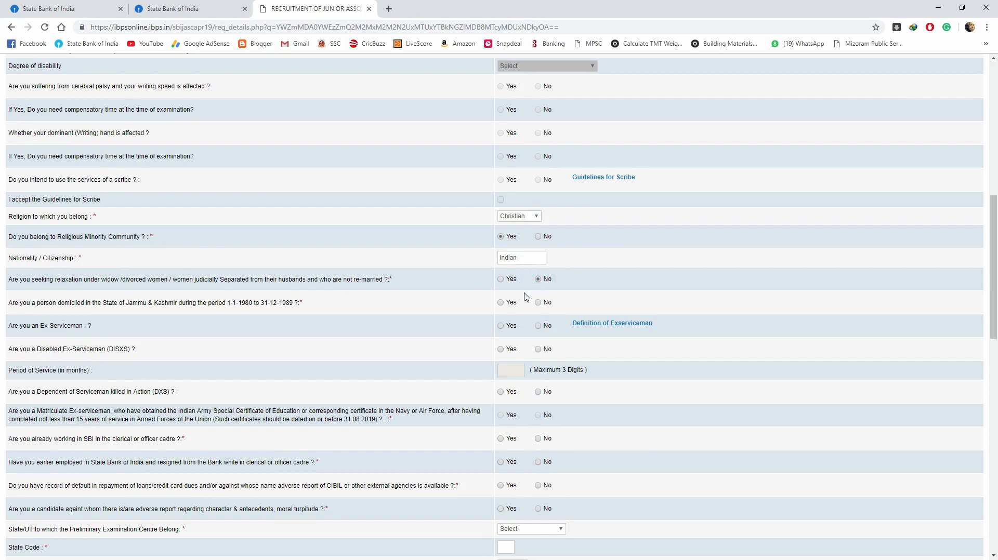
click(538, 326)
click(538, 350)
click(539, 439)
scroll(520, 406, down, 3)
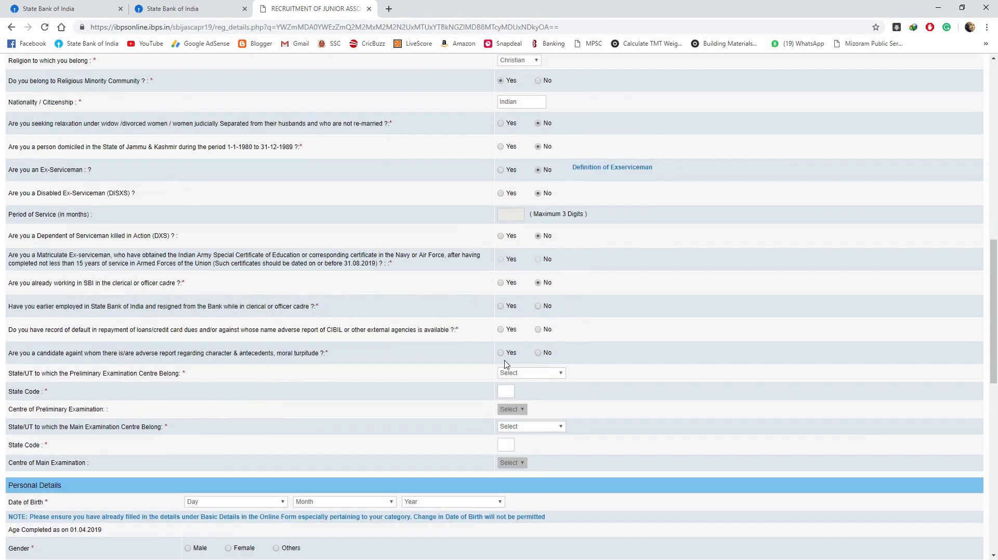
click(539, 329)
click(539, 353)
- Choose Mizoram for the preliminary and main exam centres, with Aizawl as the main centre
click(541, 374)
scroll(527, 467, down, 5)
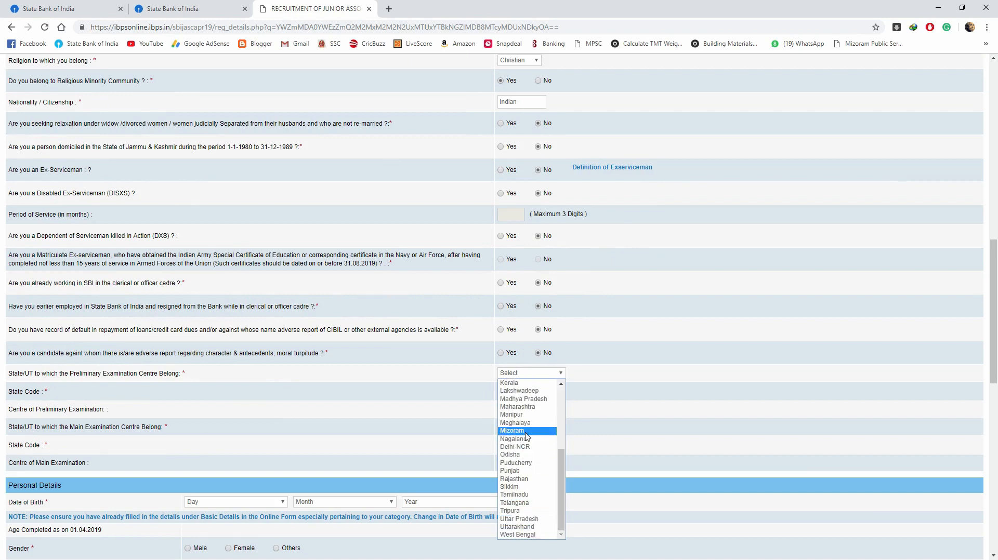
click(520, 431)
click(520, 427)
scroll(527, 395, down, 5)
click(528, 391)
click(508, 460)
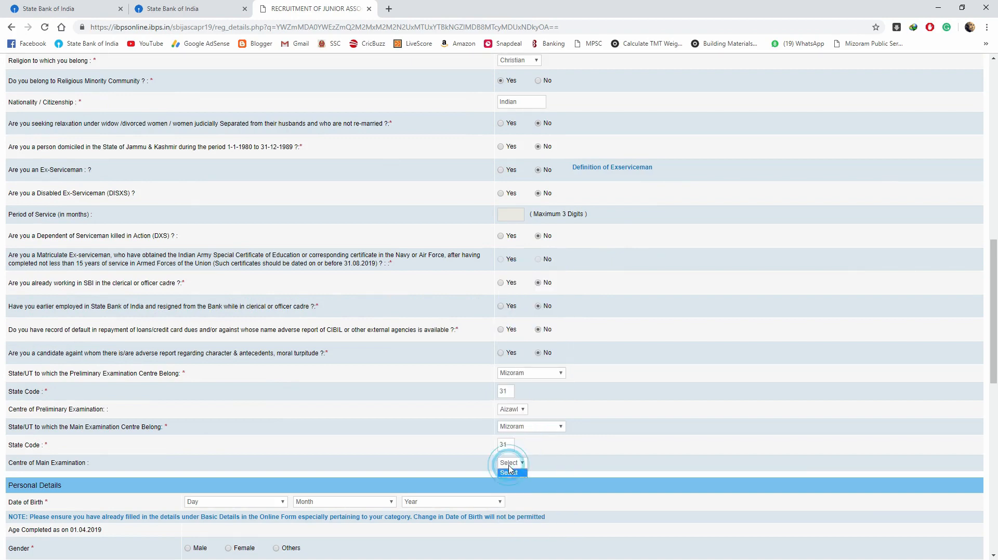
scroll(508, 460, down, 3)
click(510, 307)
click(509, 322)
click(256, 346)
click(257, 430)
click(337, 346)
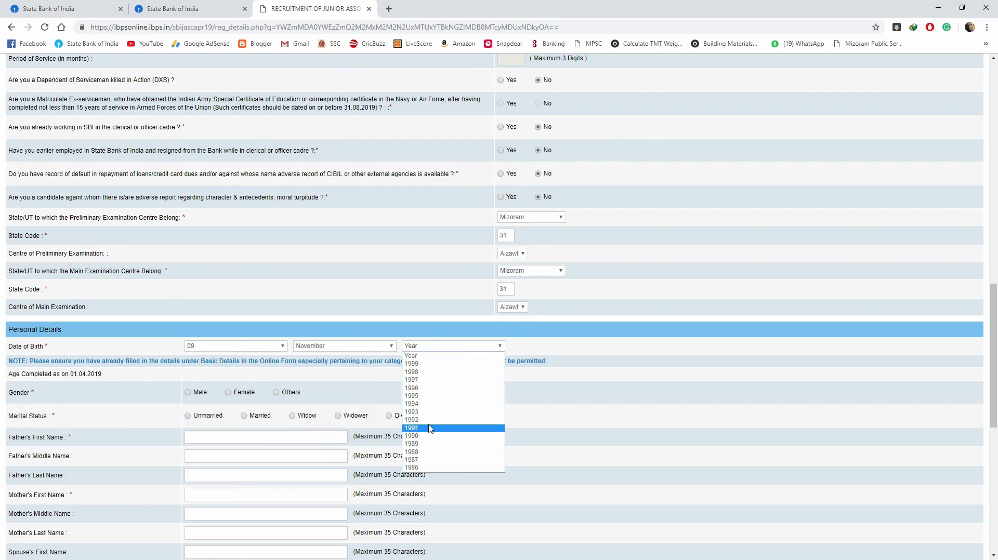
click(428, 420)
click(187, 393)
click(188, 416)
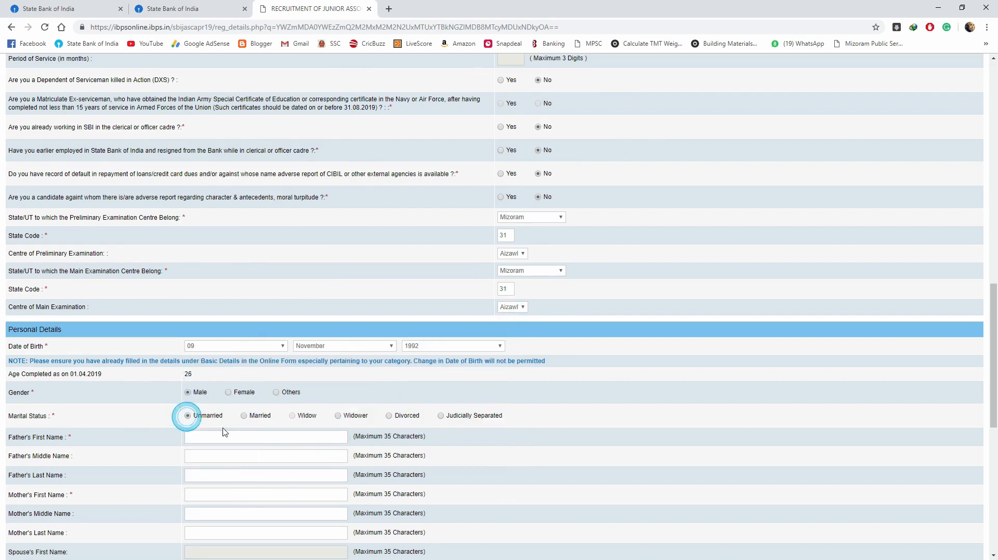
scroll(201, 364, down, 2)
- Enter the father's first and last names and the mother's first name
click(212, 438)
text(HELTHANGA)
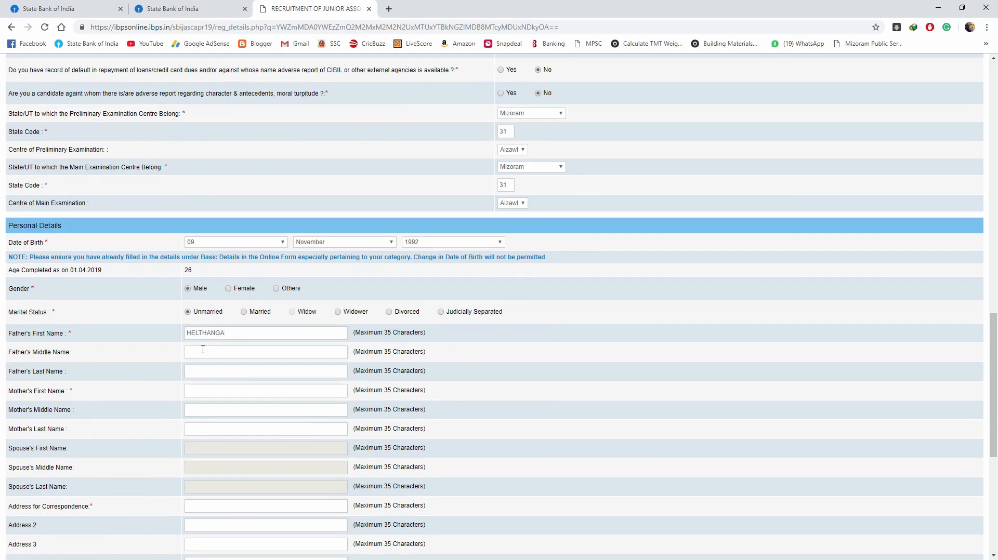
click(203, 371)
click(202, 392)
click(203, 391)
text(LAMCHI)
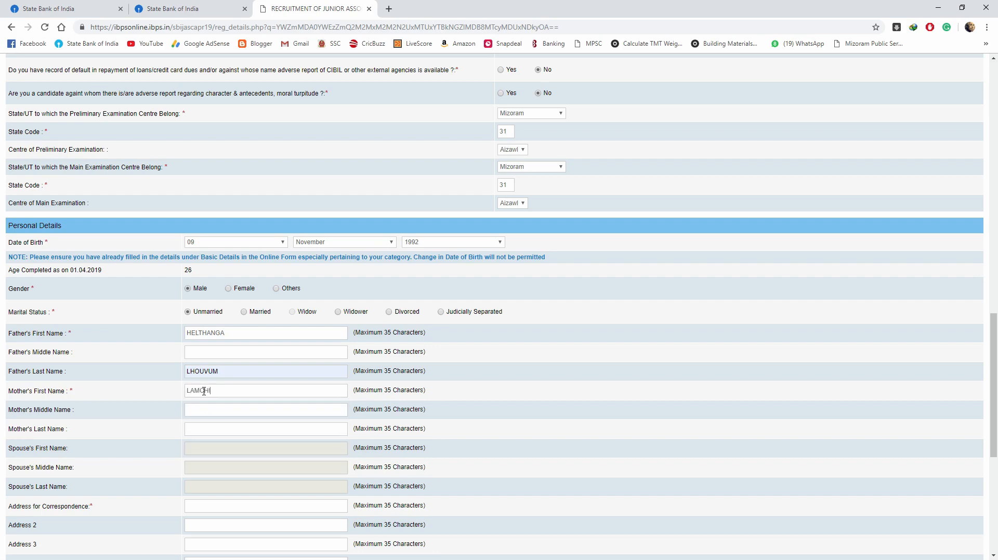
- Fill the correspondence address, reuse it as permanent address, and use Permanent Address for GST invoicing
scroll(196, 461, down, 1)
click(198, 456)
click(203, 475)
scroll(225, 463, down, 2)
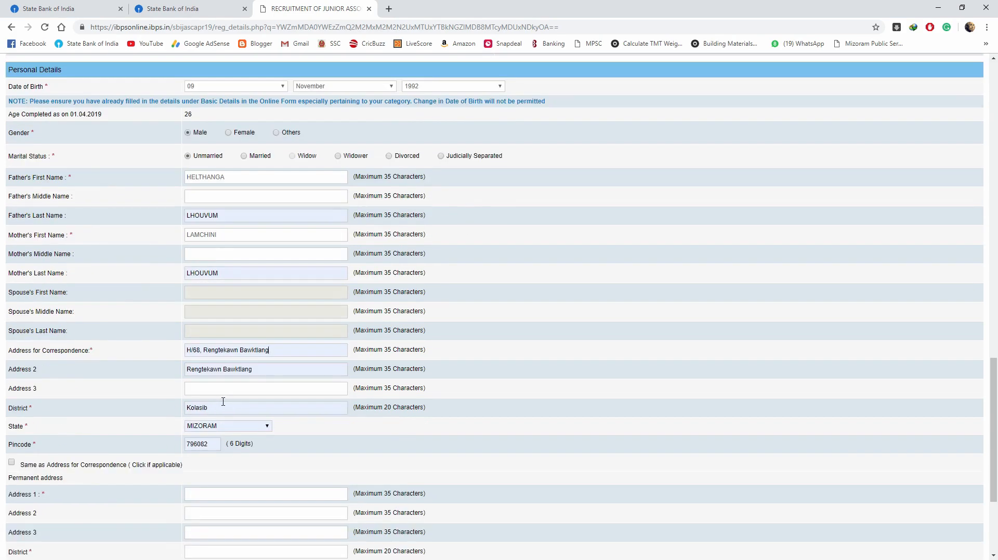
scroll(215, 404, down, 2)
click(12, 361)
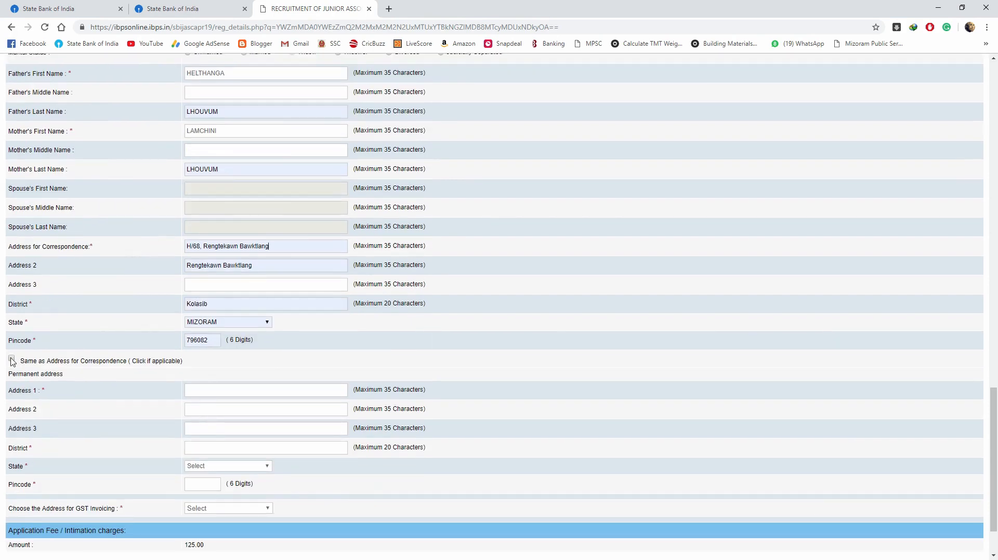
scroll(213, 426, down, 1)
click(216, 440)
click(219, 467)
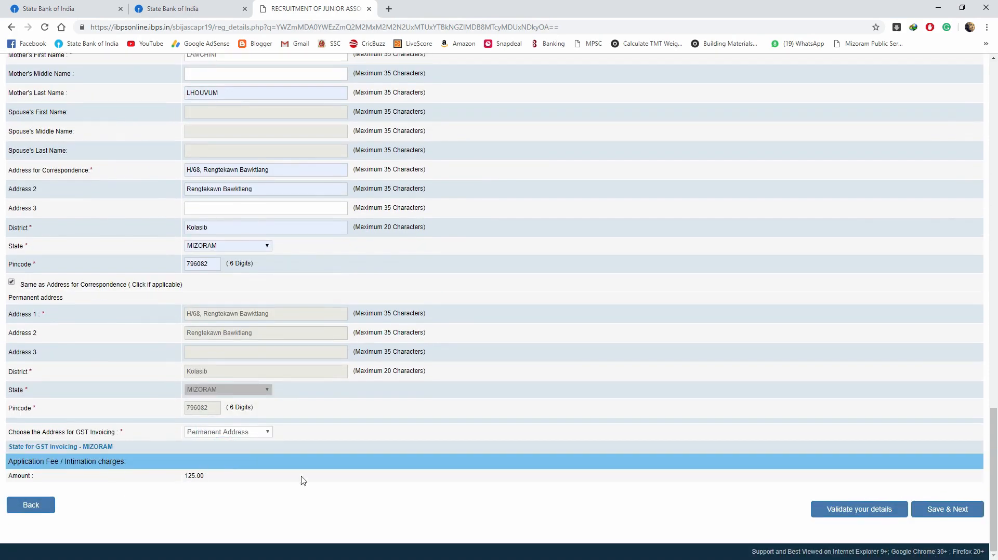
- Validate the details, dismiss the success message, and Save & Next
click(874, 512)
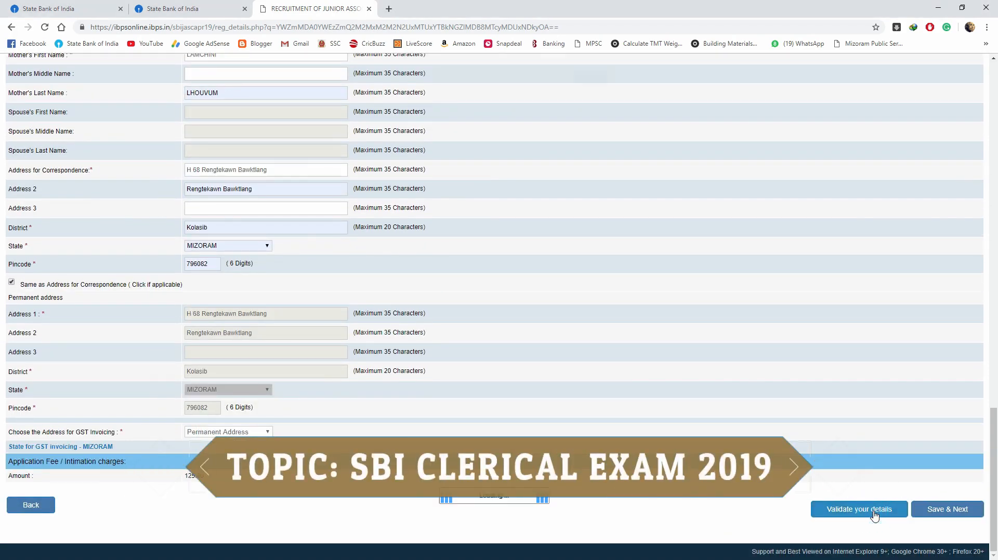
click(588, 86)
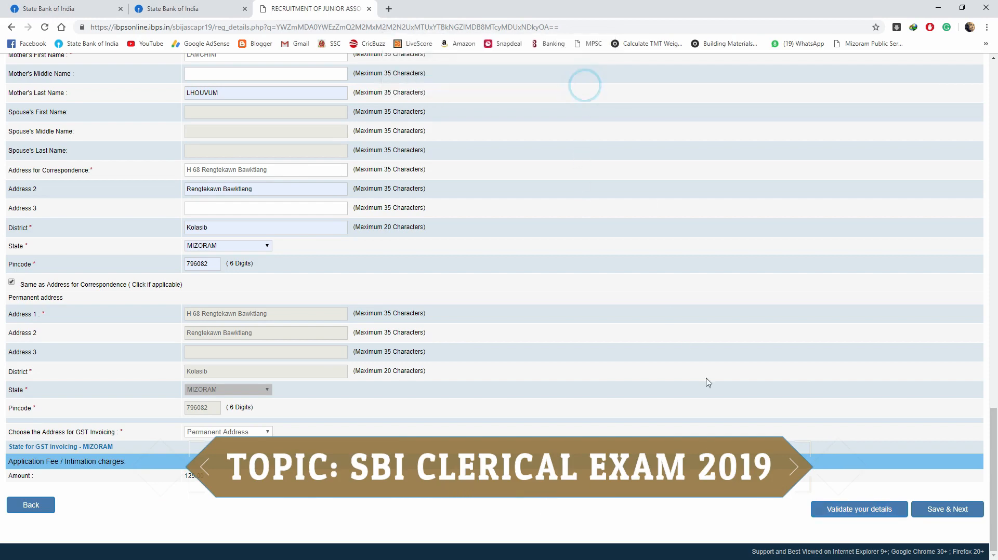
click(938, 512)
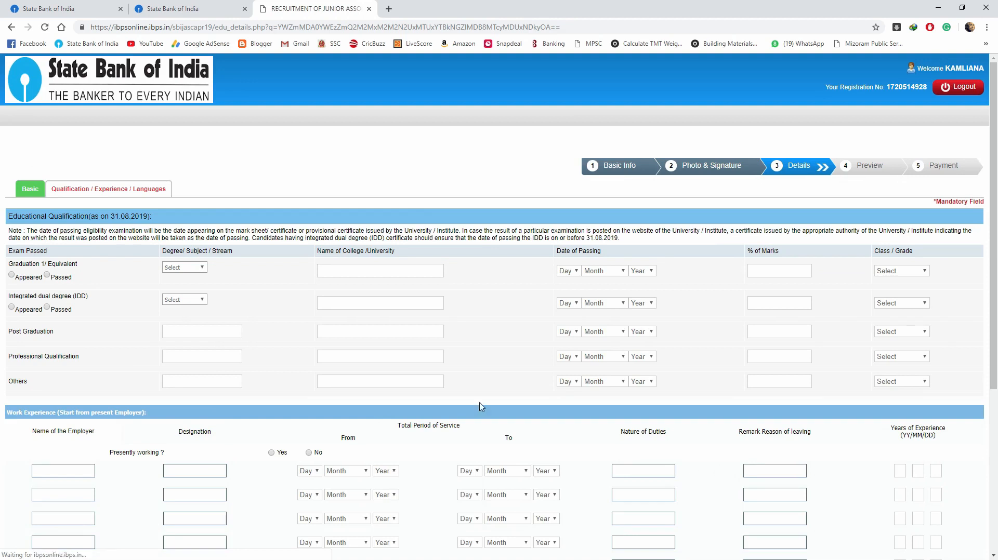
- Mark graduation passed in Engineering from Dr AMBEDKAR INSTITUTE OF TECHNOLOGY
click(47, 275)
click(185, 268)
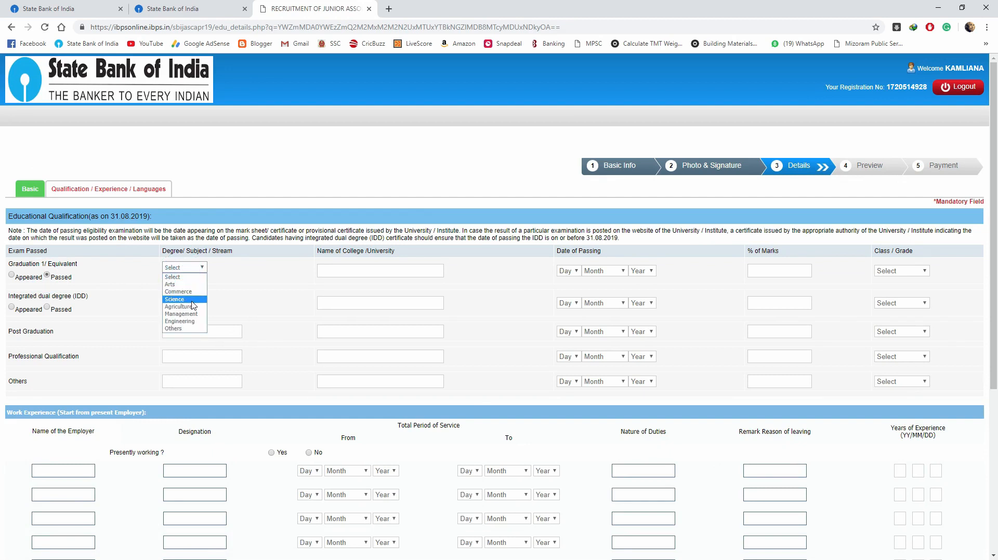
click(192, 322)
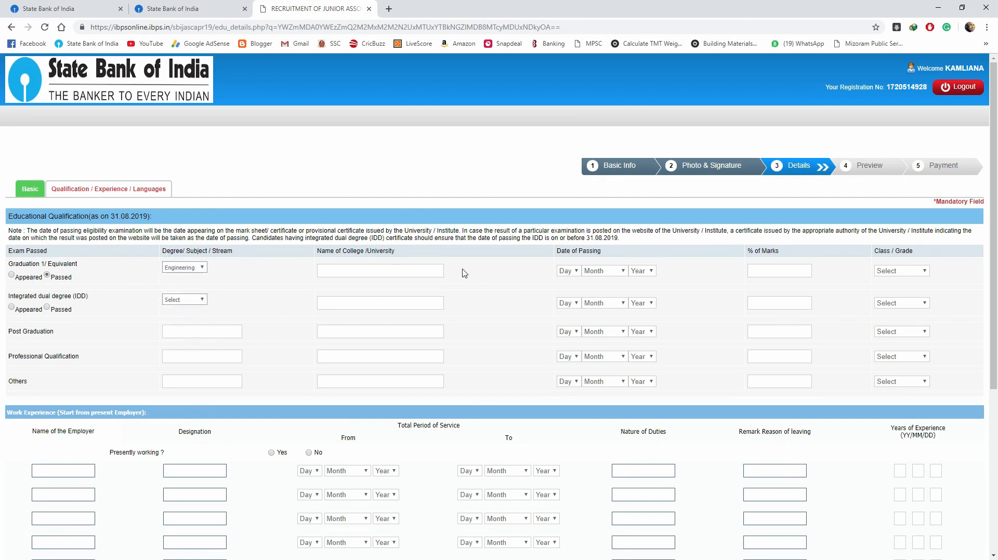
click(381, 271)
text(Dr AM)
text(BEDKAR INSTITUTE OF TECHNOLOGY)
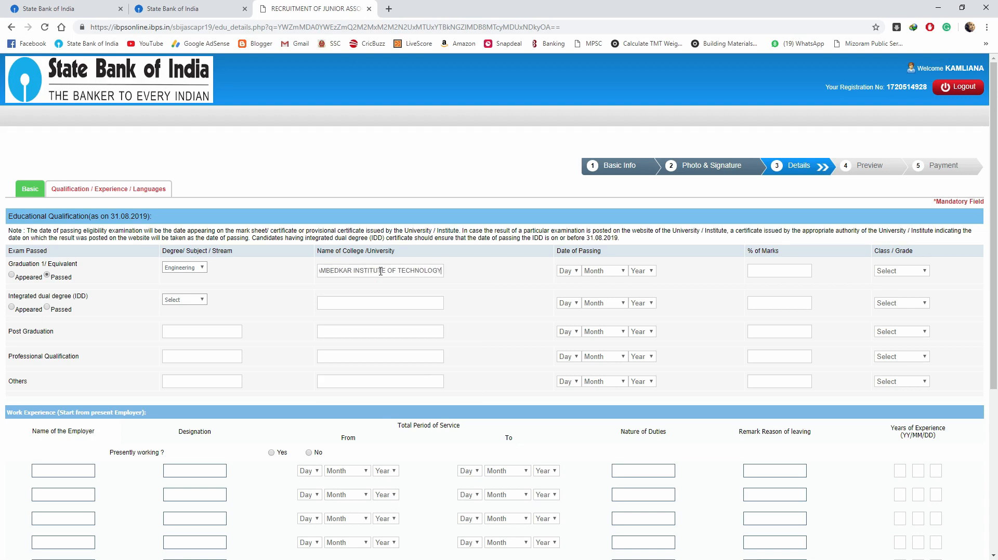
- Enter the graduation passing date 19-08-2013, 64.20% marks and First Class grade
click(577, 271)
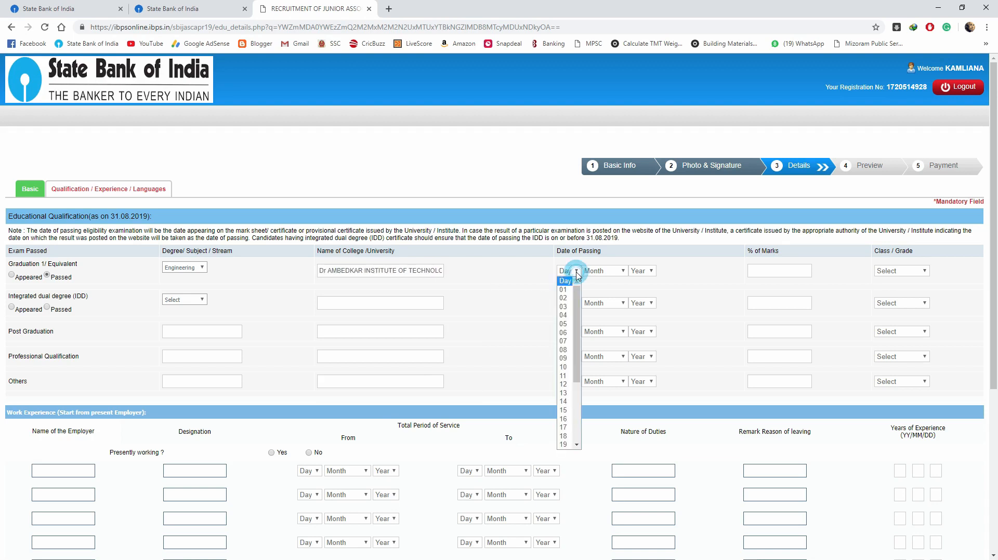
click(566, 445)
click(607, 271)
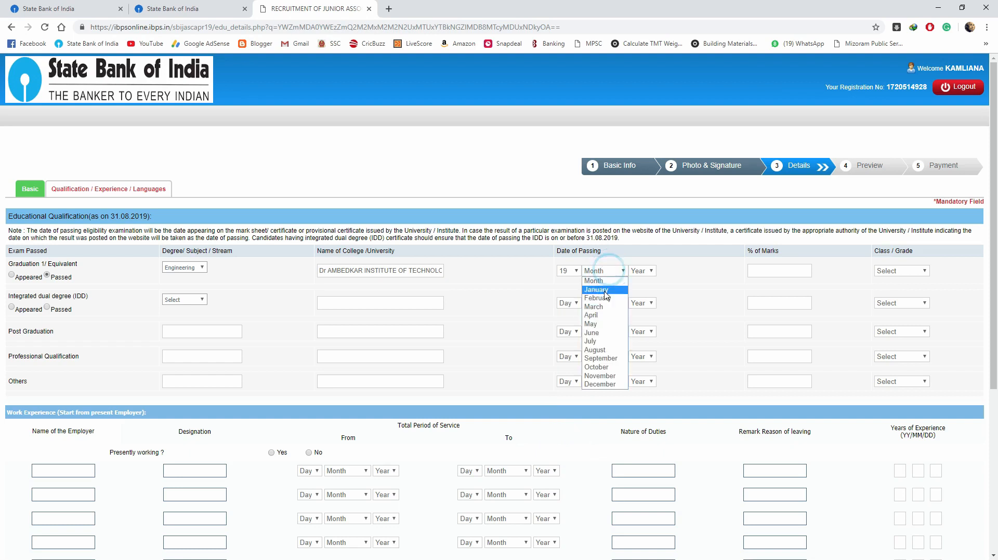
click(598, 350)
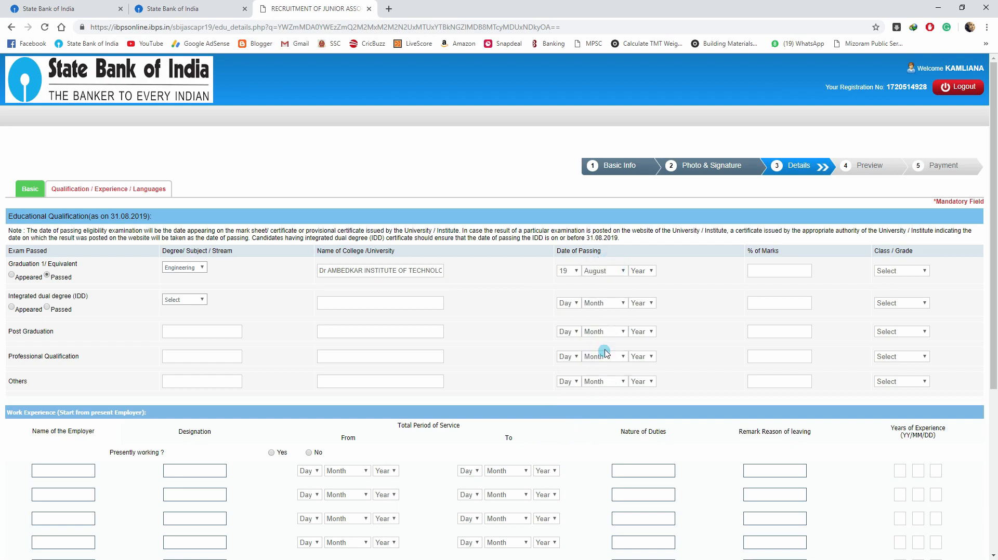
click(645, 278)
click(642, 357)
click(773, 274)
click(901, 278)
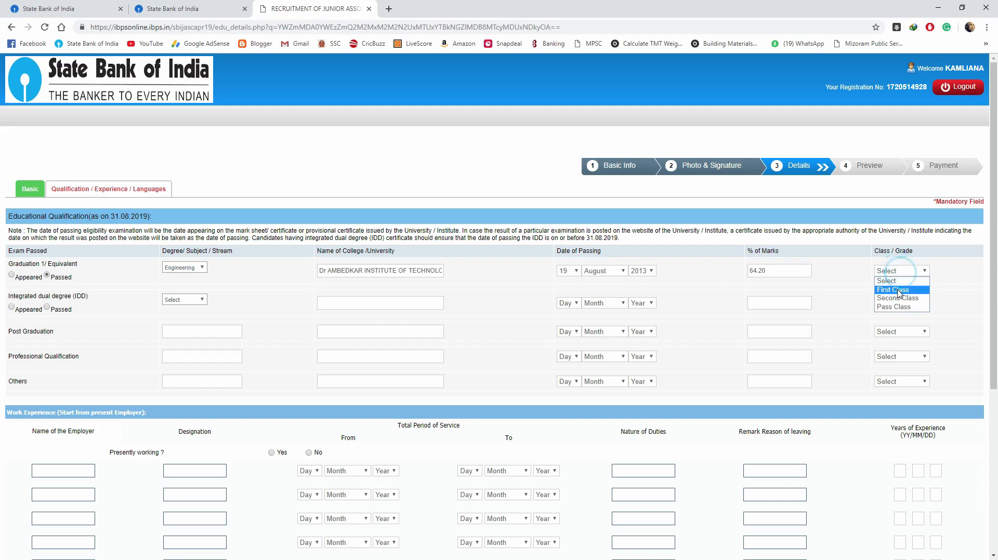
click(898, 290)
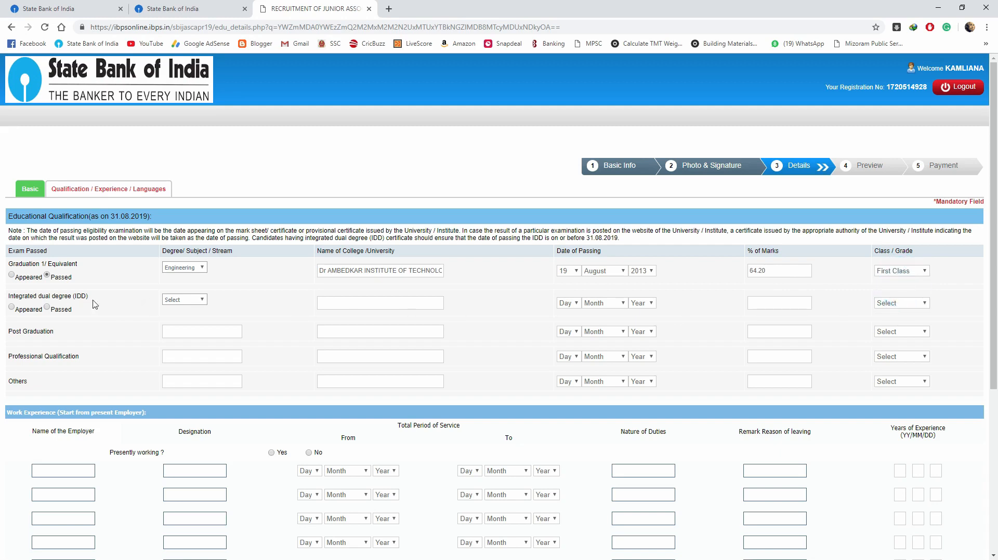
- Tick Read, Write and Speak for Mizo and English
scroll(85, 300, down, 5)
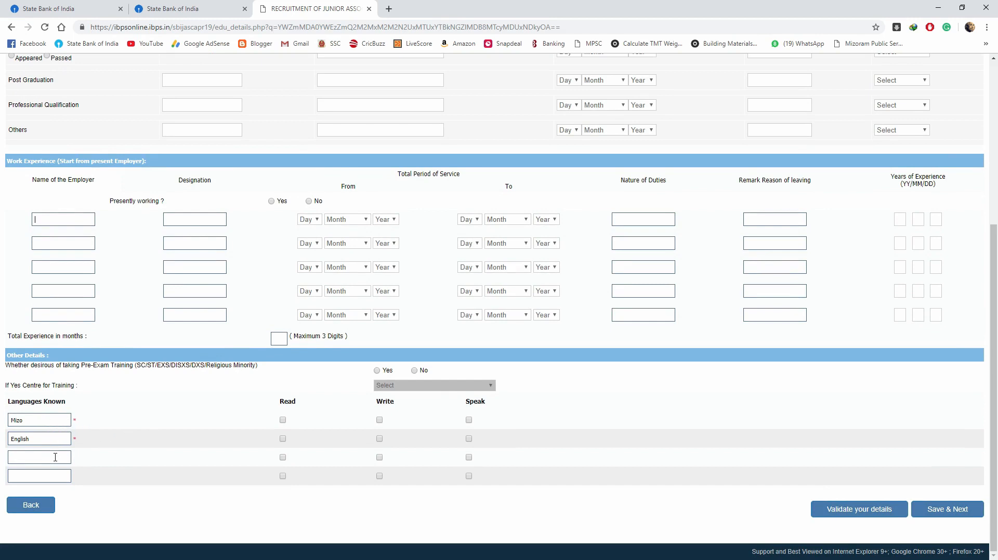
click(282, 421)
click(379, 421)
click(469, 422)
click(469, 438)
click(378, 441)
click(379, 441)
click(282, 440)
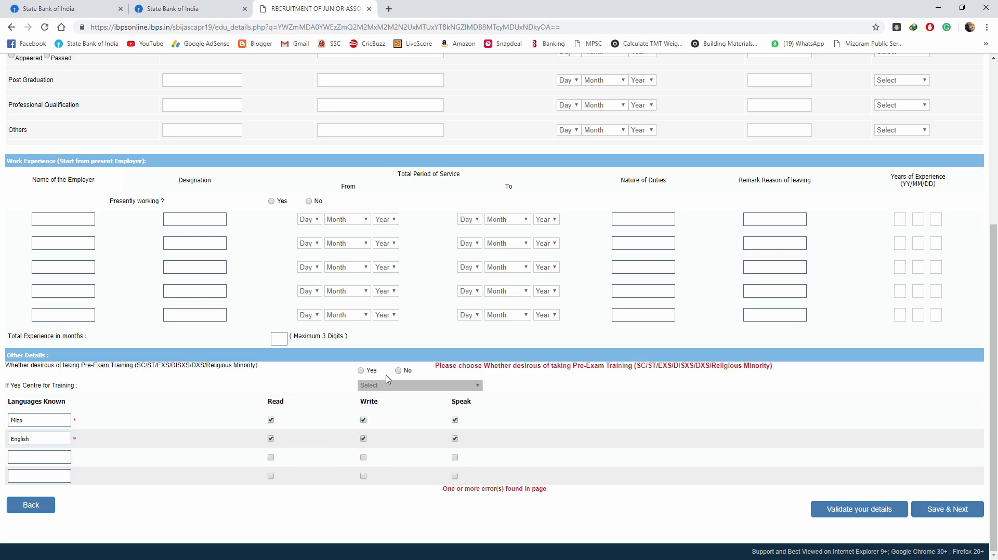
- Decline pre-exam training, add Hindi with Read, Write and Speak ticked, and save
click(399, 371)
click(38, 458)
text(Hindi)
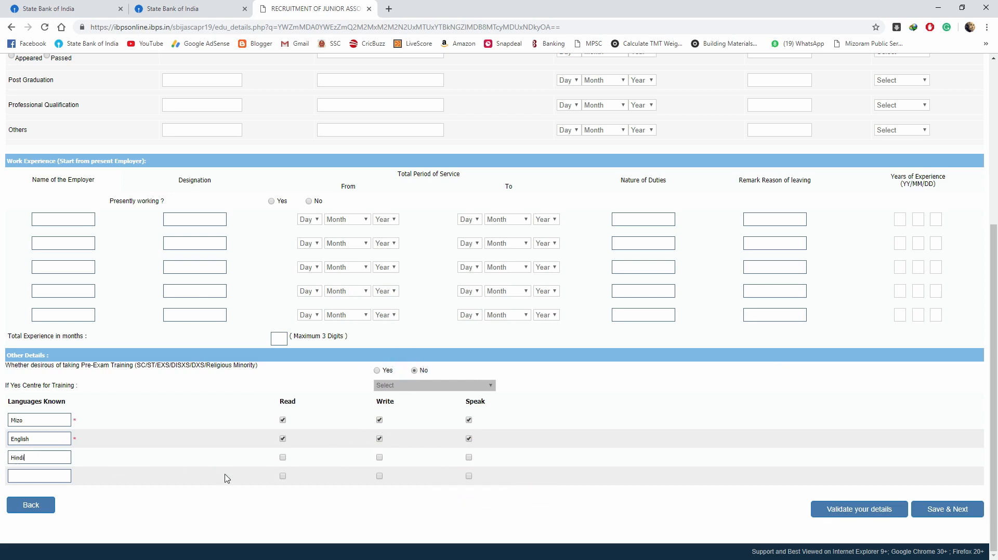
click(283, 457)
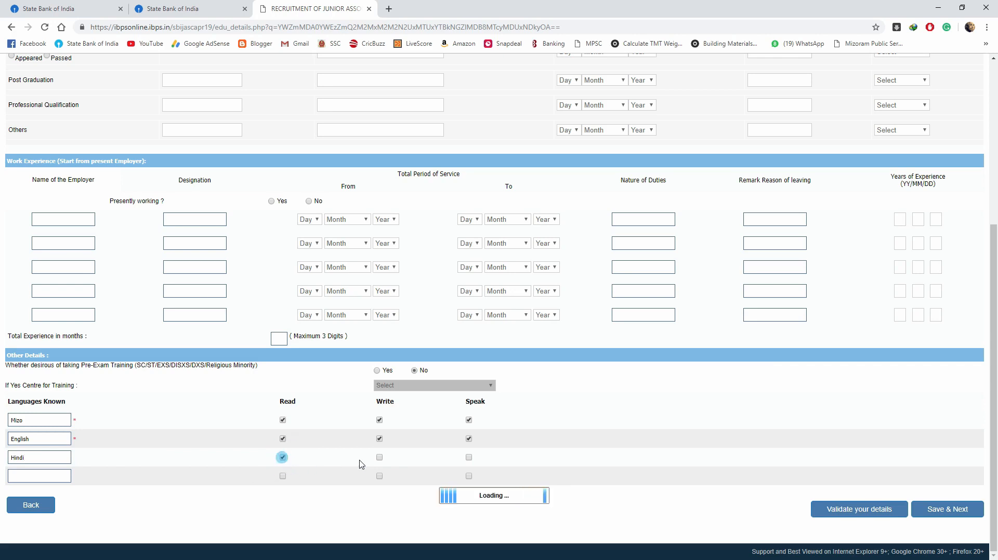
click(379, 458)
click(469, 457)
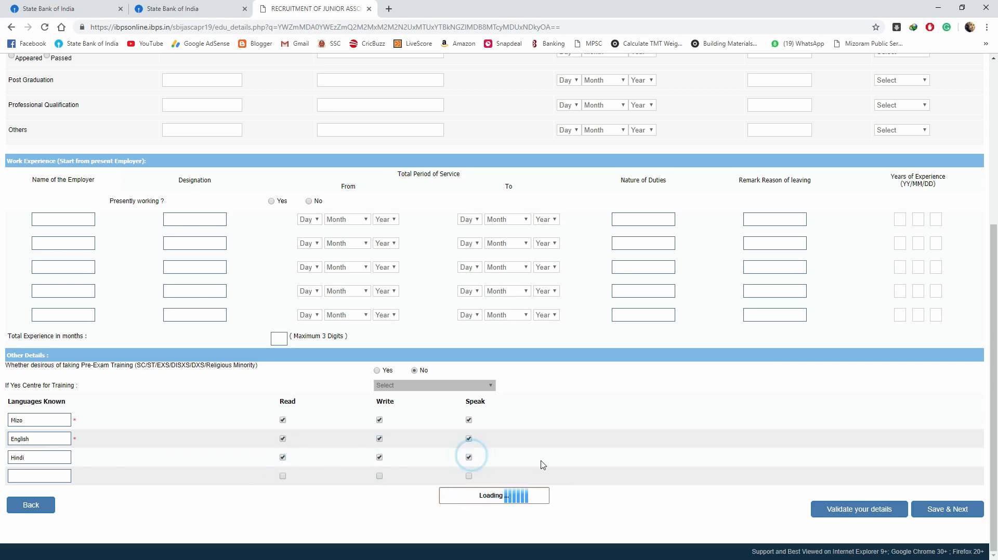
click(939, 508)
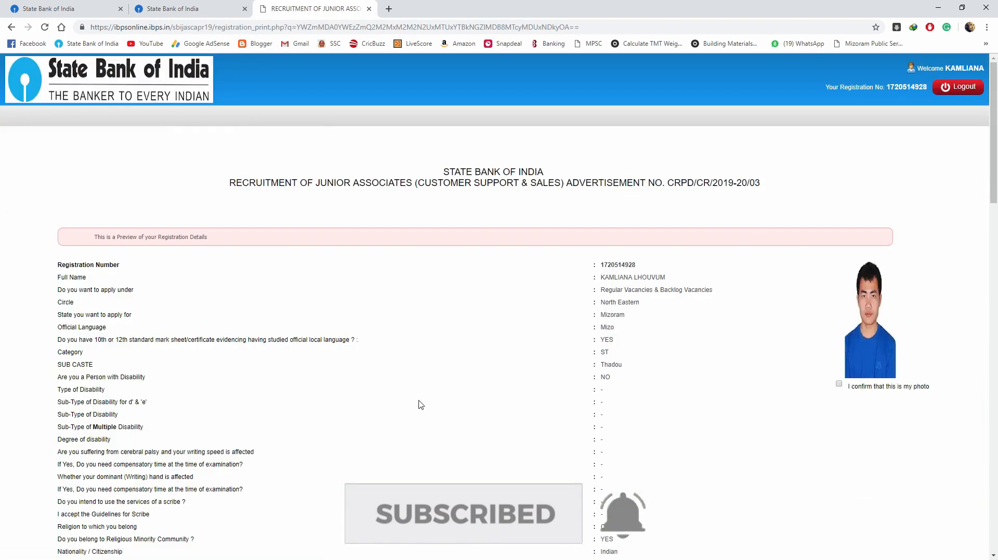
- Scroll through the registration preview and final-submit the application
scroll(800, 408, down, 20)
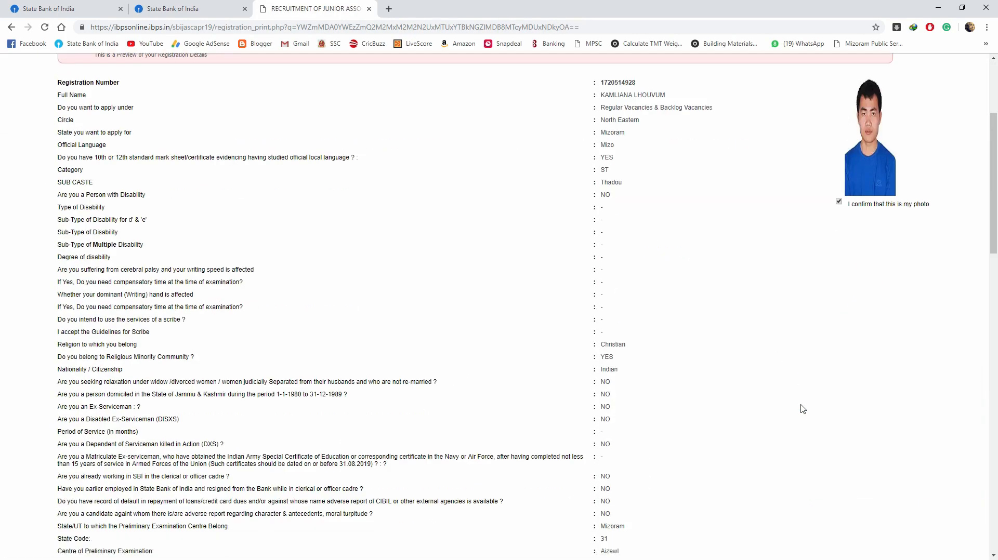
scroll(337, 481, down, 5)
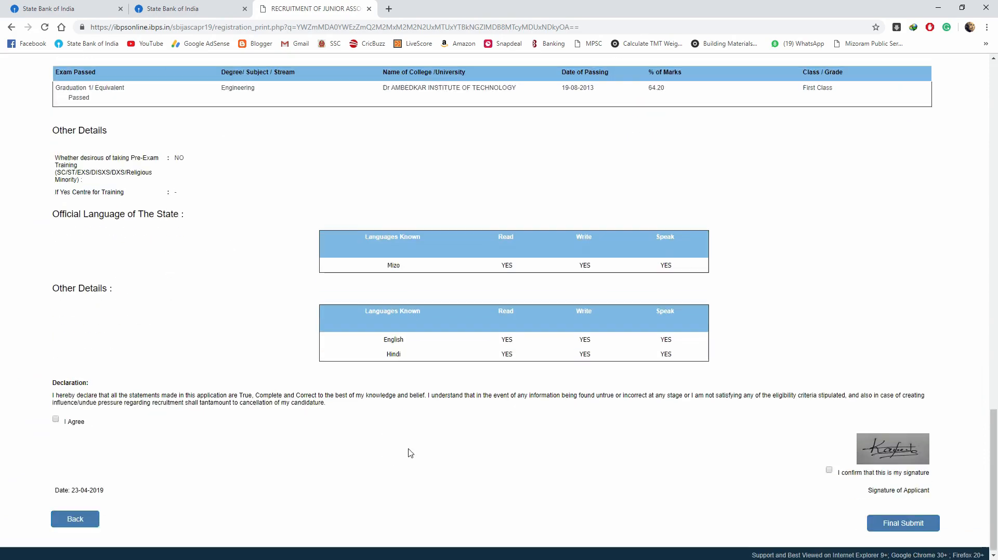
click(902, 523)
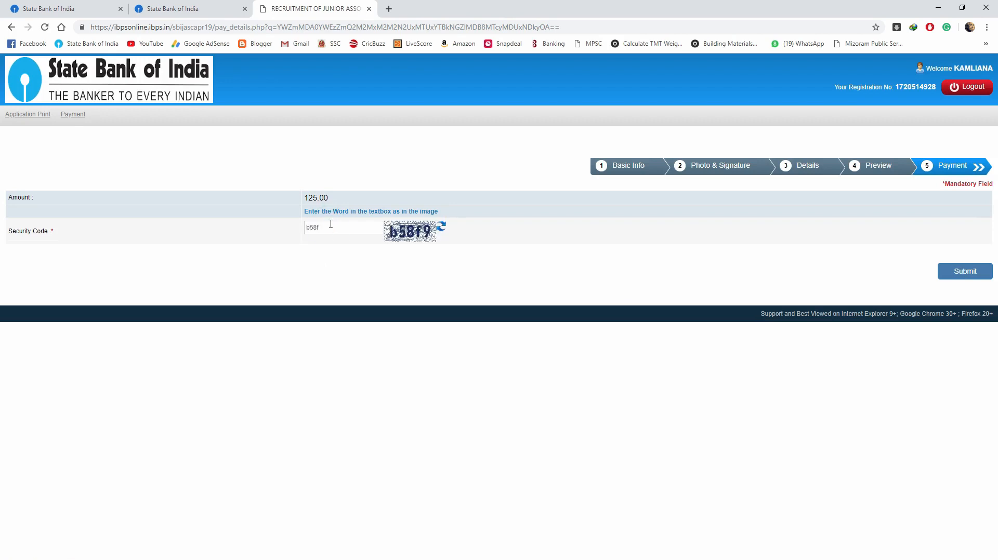
- Pay the fee on BillDesk by Internet Banking with State Bank of India
click(962, 271)
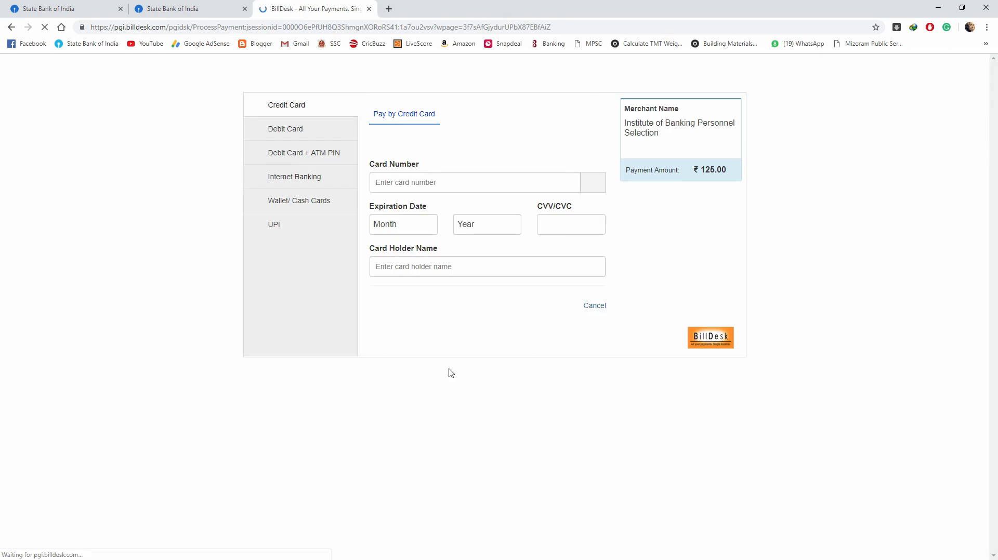
click(314, 176)
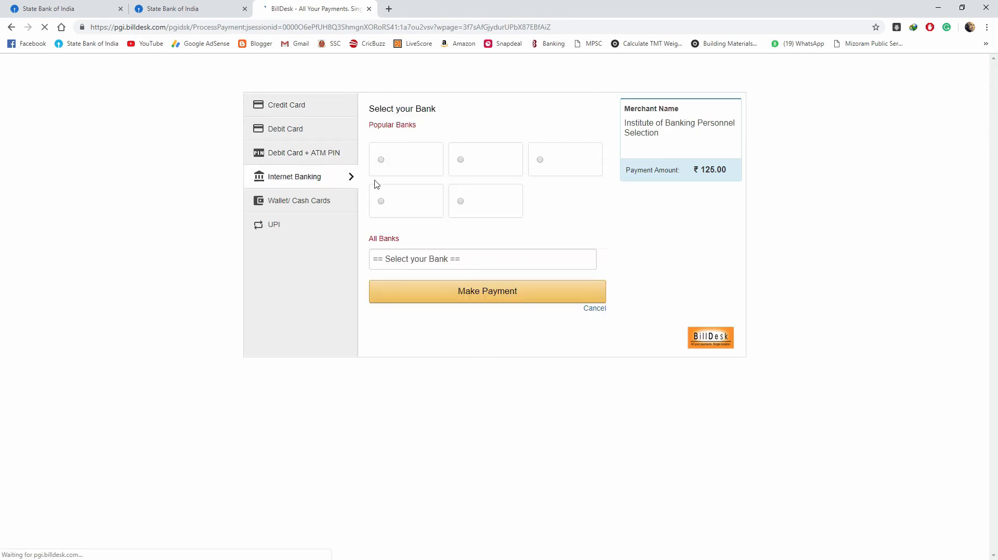
click(486, 263)
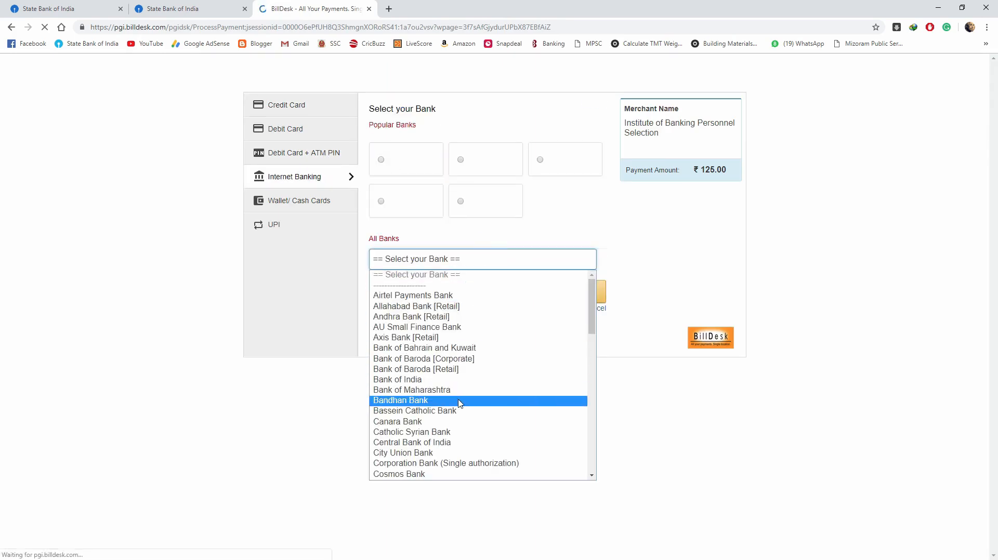
scroll(463, 406, down, 5)
scroll(462, 406, down, 7)
click(463, 458)
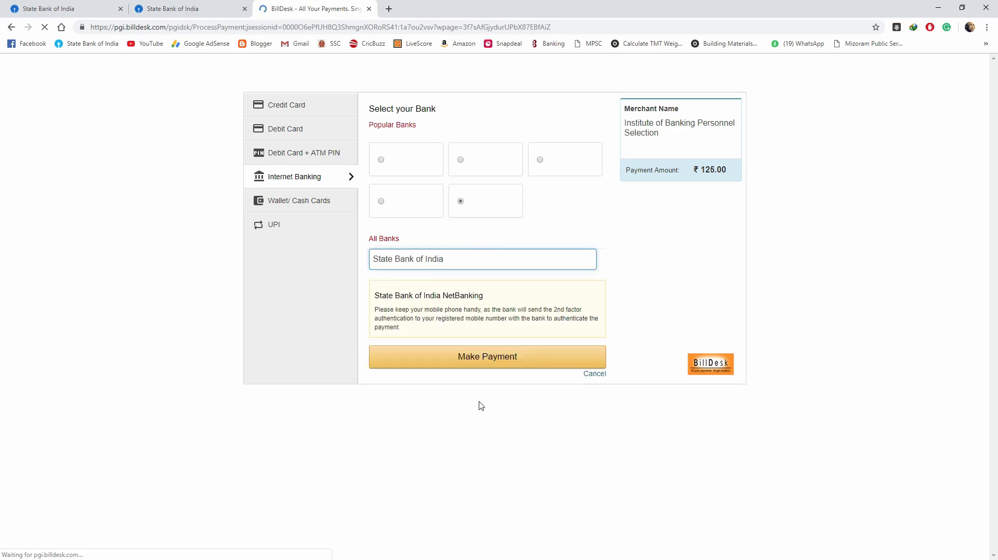
click(491, 360)
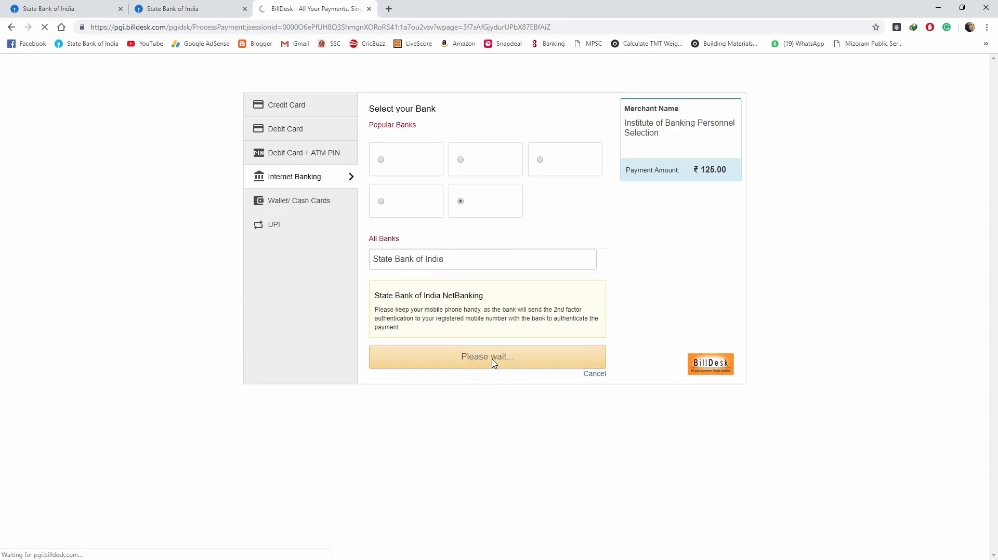
- Log in to OnlineSBI with the net banking username and password
click(336, 198)
click(333, 236)
drag(343, 228, 237, 234)
text(••••)
click(283, 254)
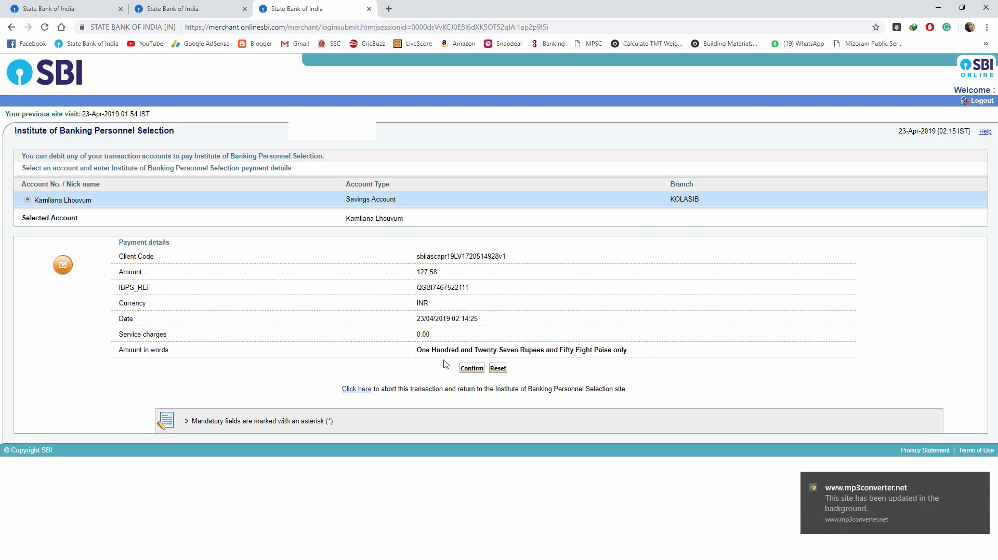
- Confirm the 127.58 INR debit and authorise it with the SMS high-security password
click(471, 368)
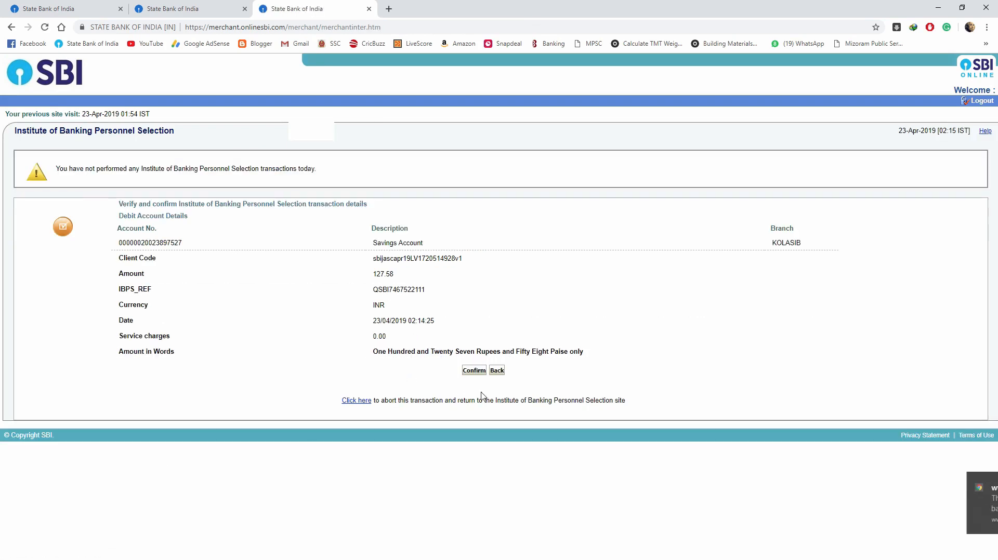
click(475, 371)
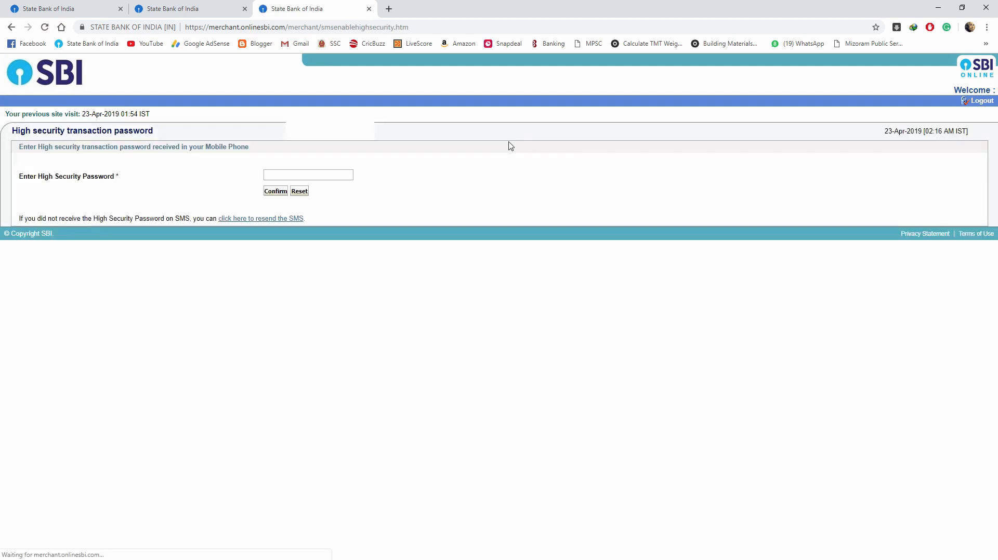
double_click(297, 175)
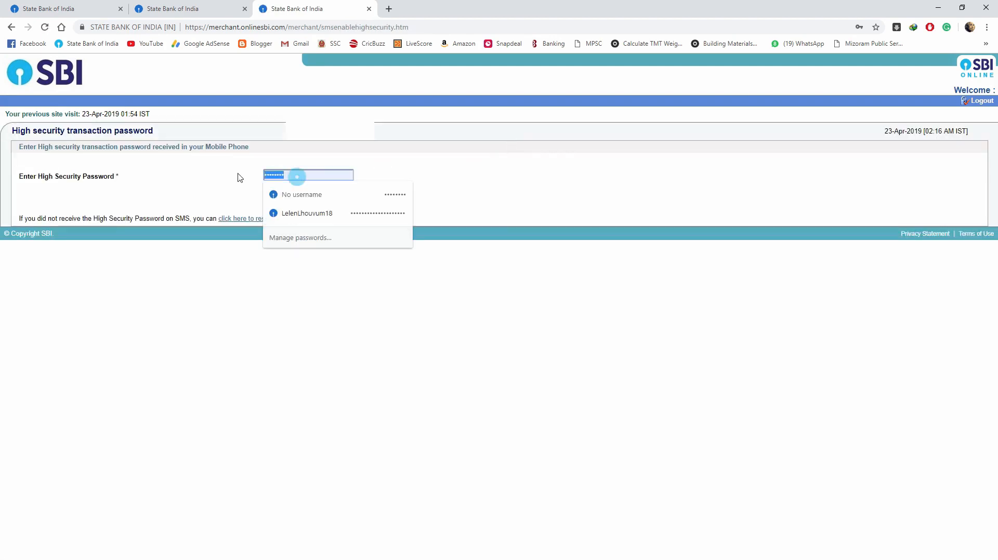
key(BackSpace)
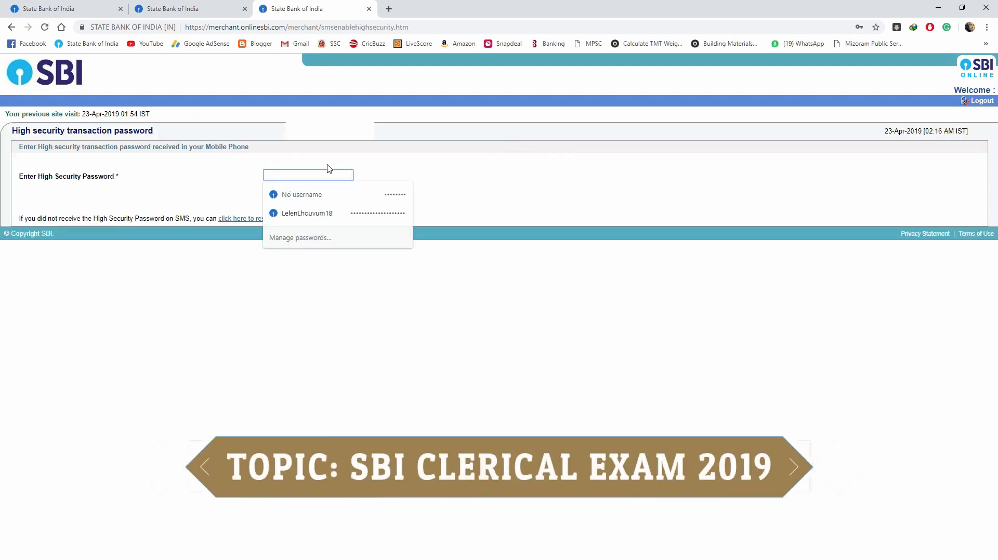
text(•••••)
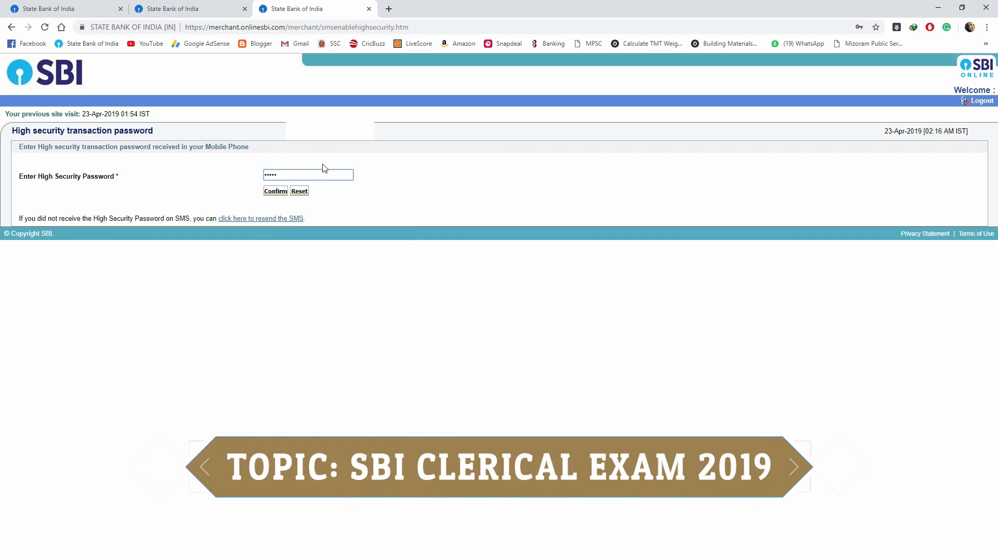
click(273, 191)
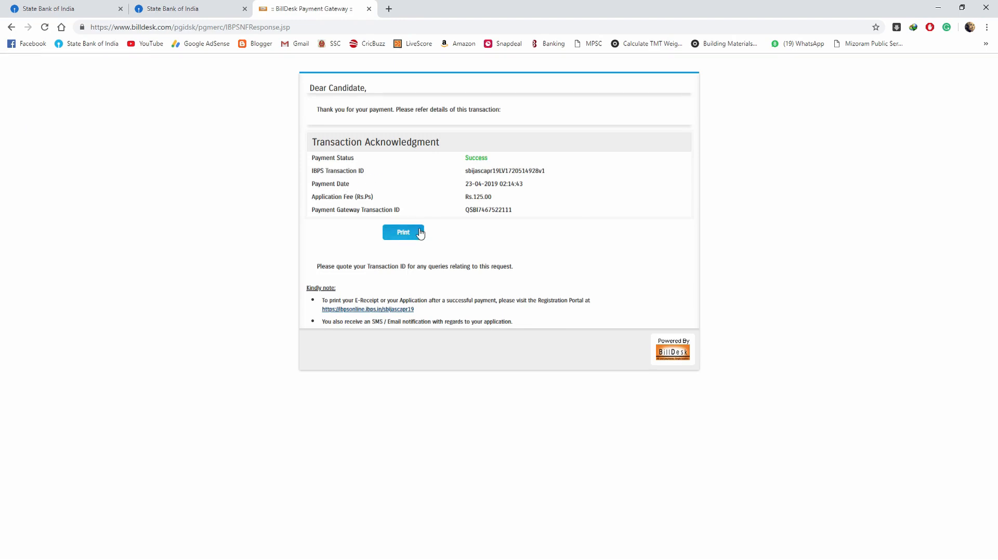
- Log back into the registration portal with the registration number and password, and review the printout
click(367, 309)
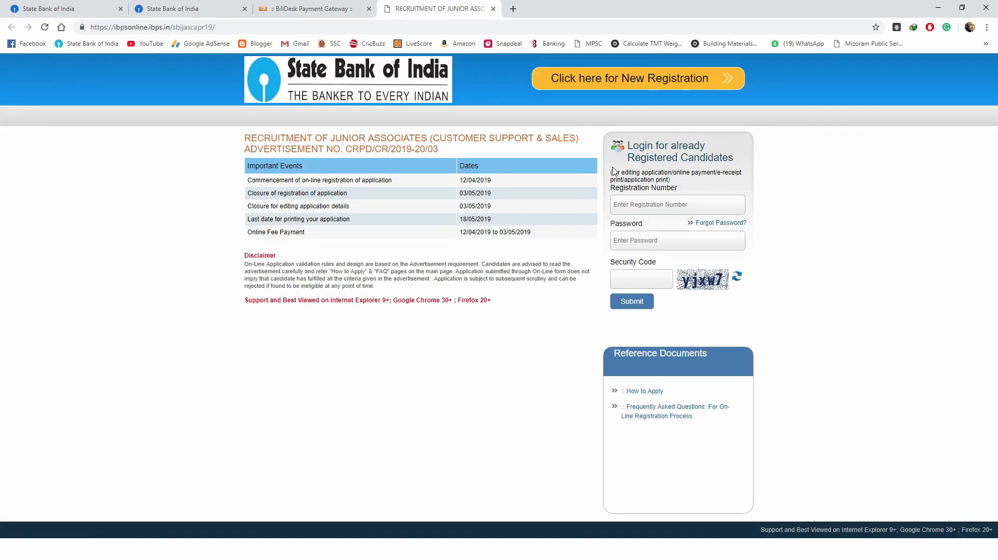
click(647, 197)
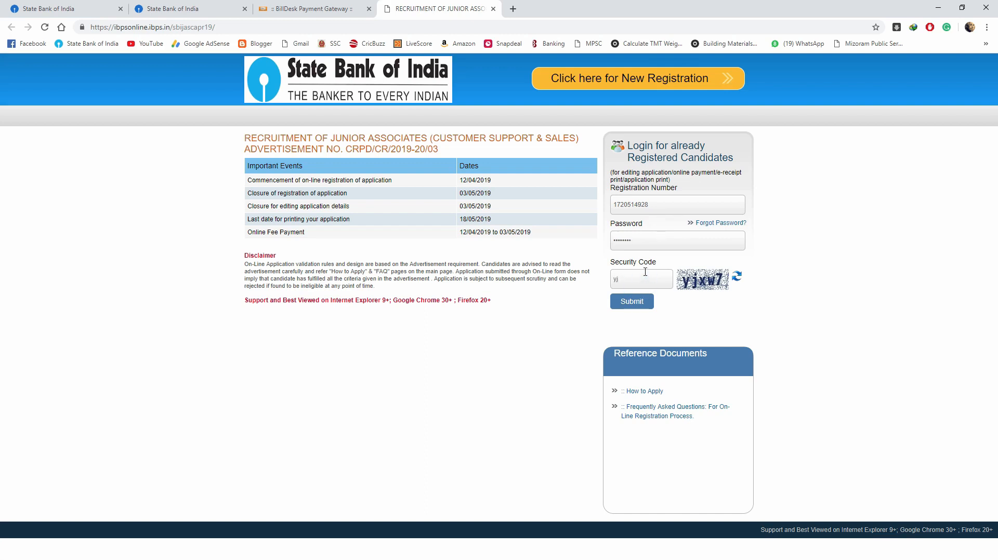
click(632, 302)
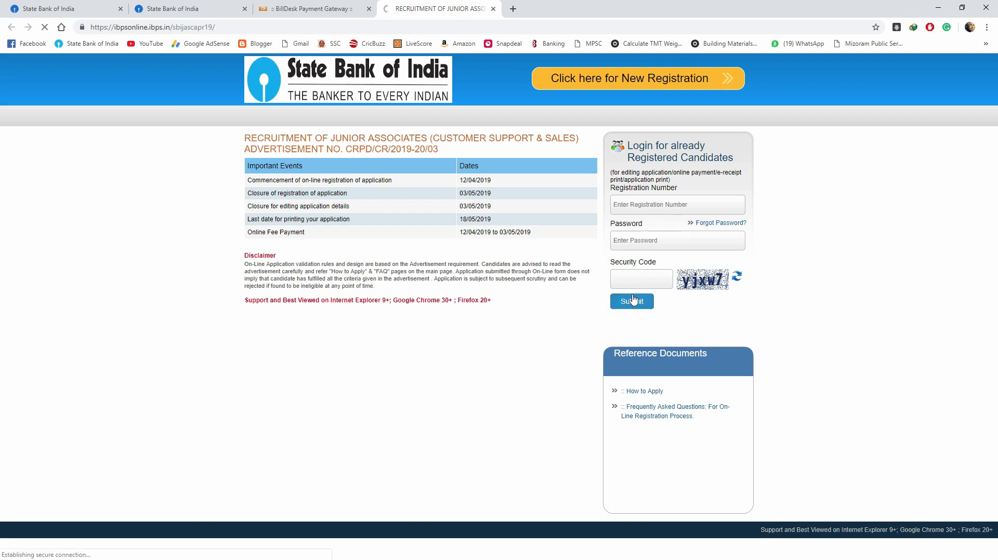
scroll(572, 302, down, 4)
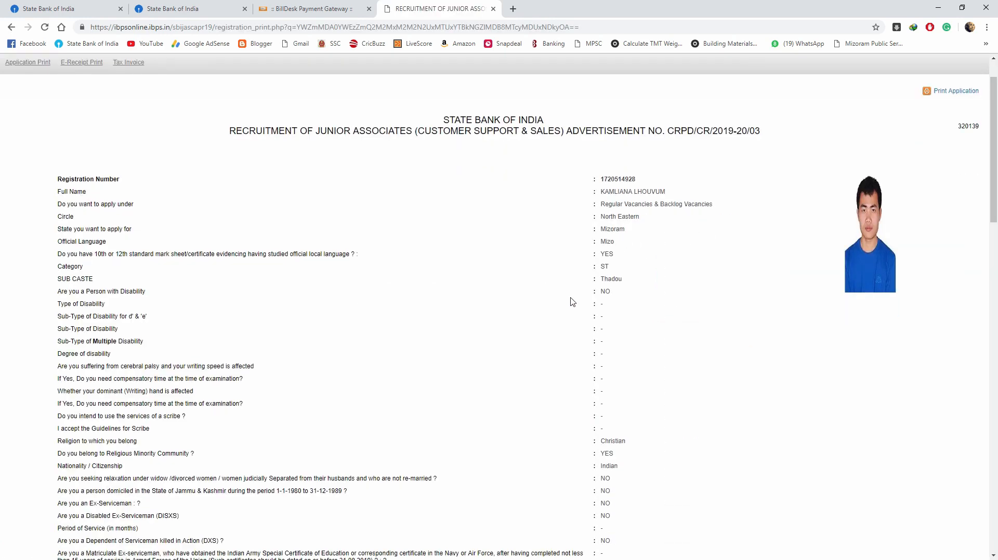
scroll(573, 302, down, 4)
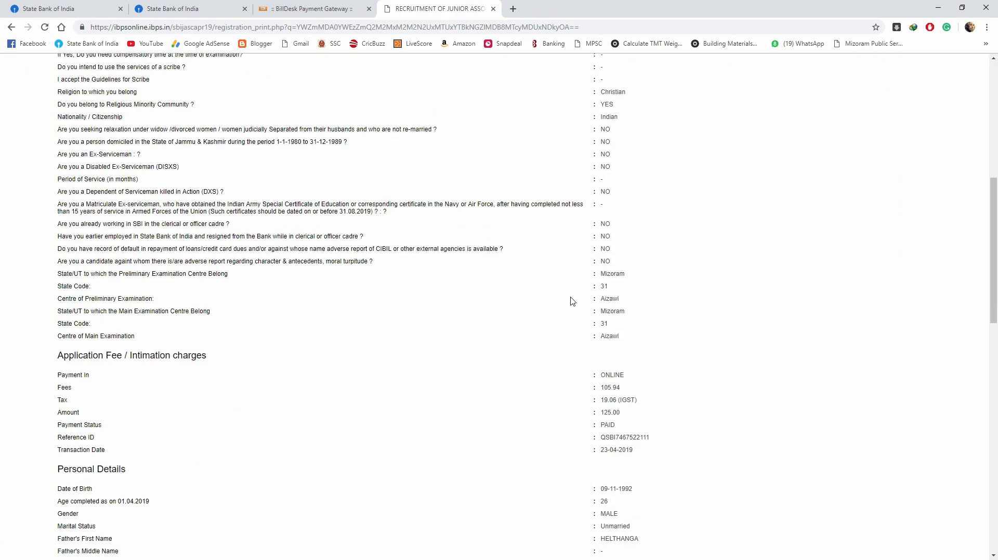
scroll(572, 302, up, 8)
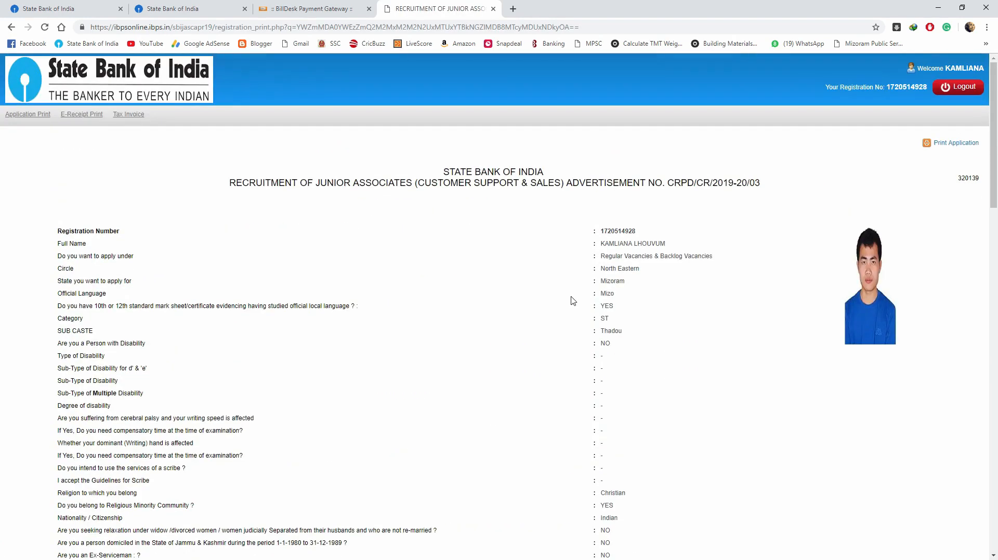
- Print the application using Save as PDF
click(936, 147)
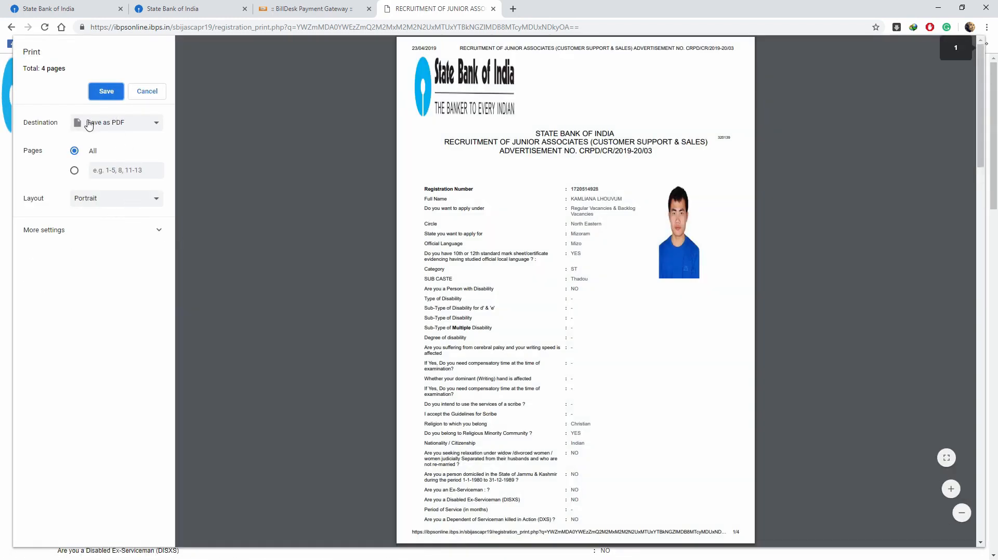
click(107, 93)
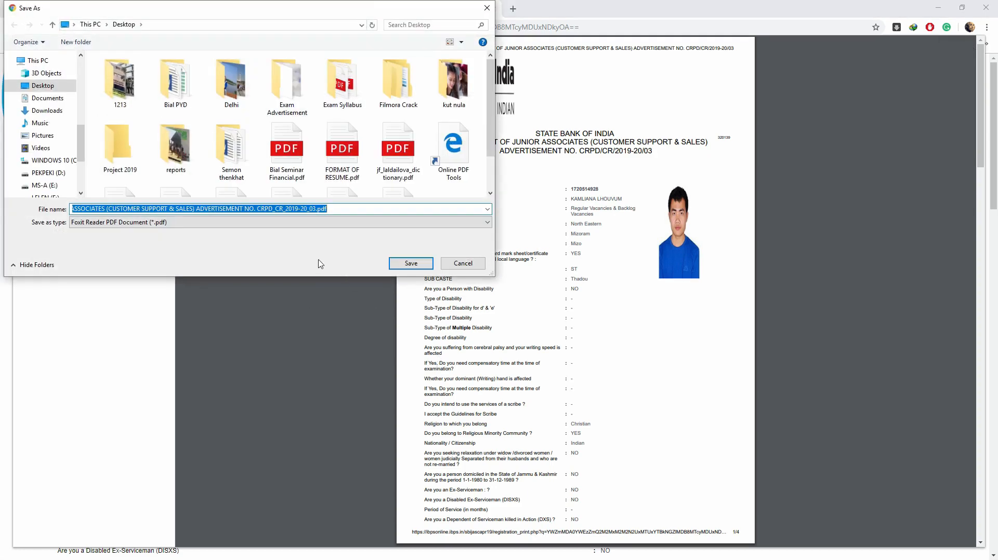
click(398, 265)
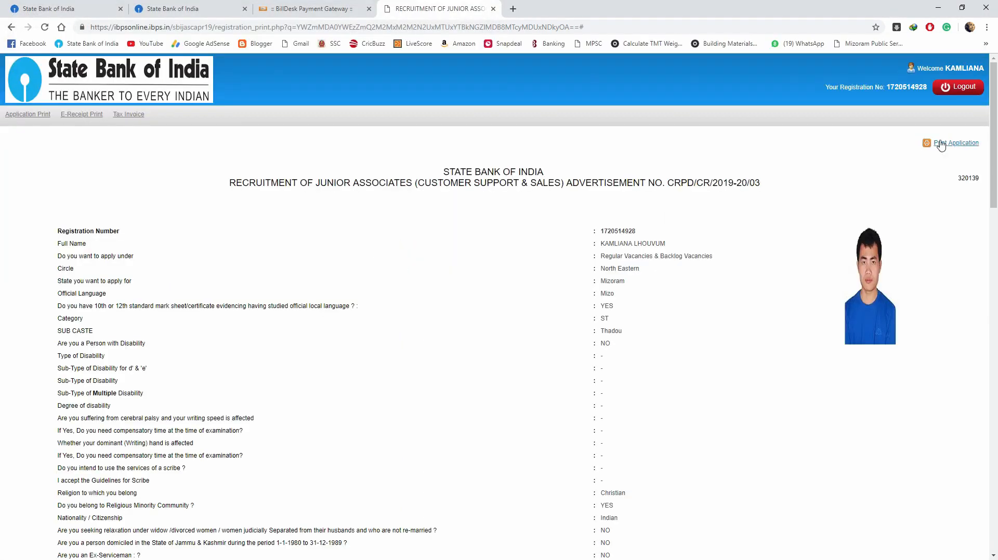
- Reprint the application to the doPDF v7 printer and save the PDF file
click(939, 139)
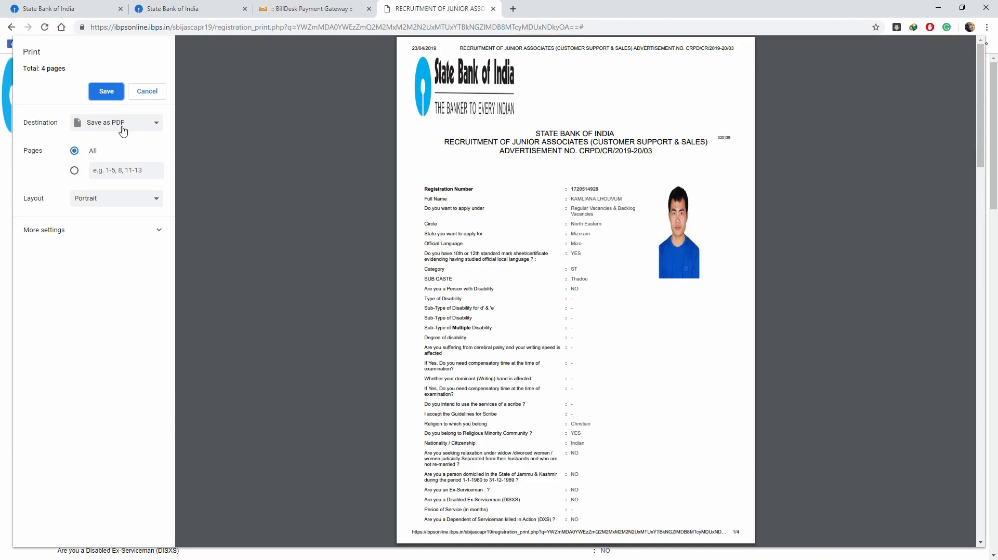
click(123, 130)
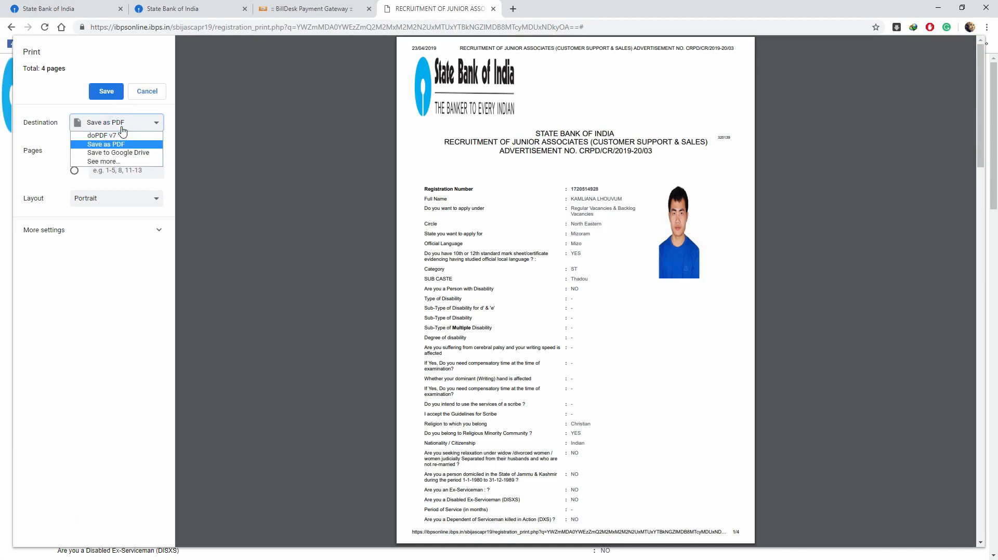
click(134, 137)
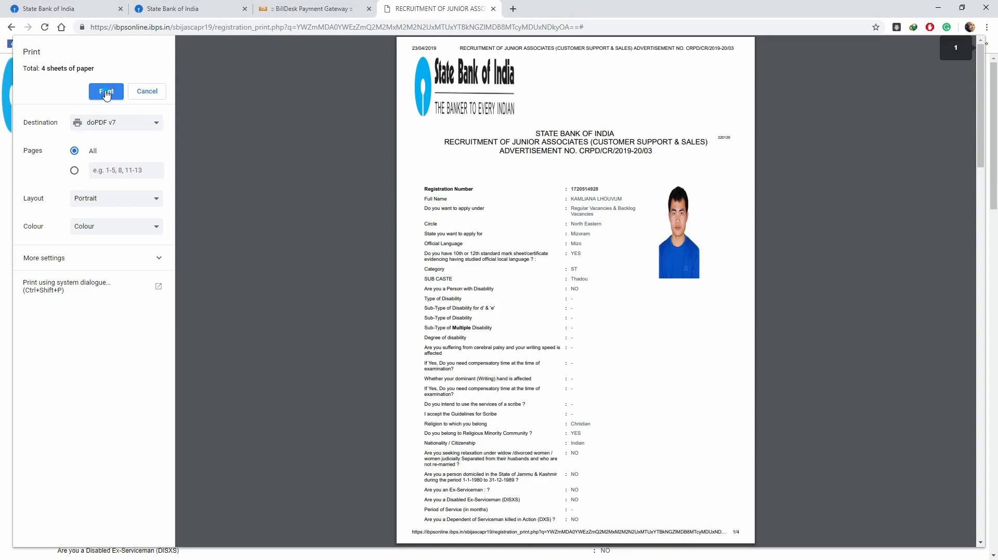
click(107, 93)
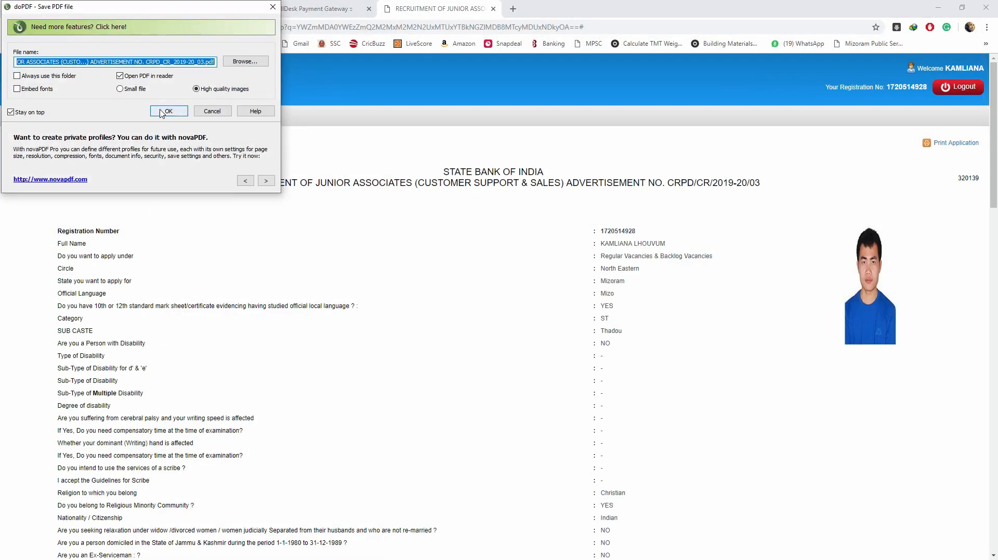
click(166, 114)
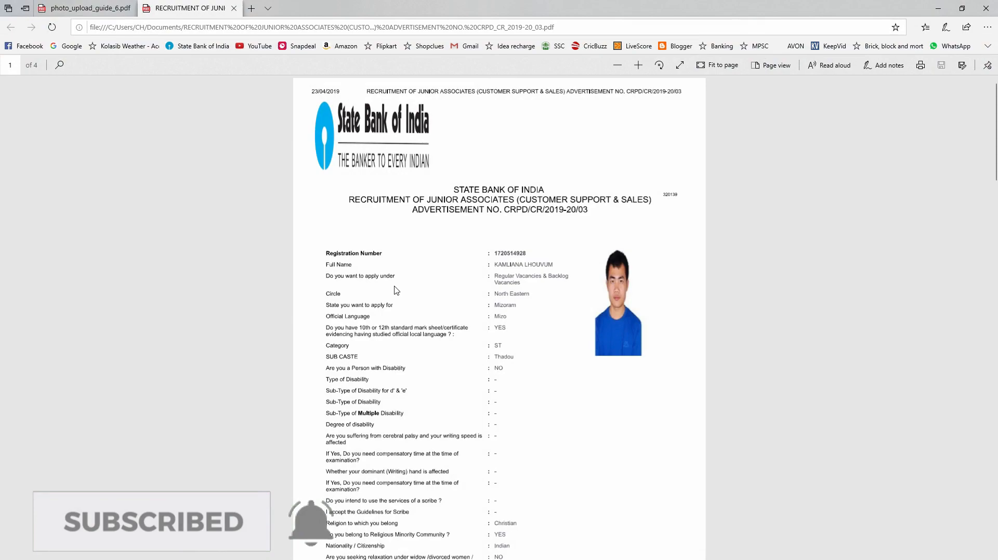
scroll(420, 304, down, 7)
scroll(420, 305, up, 5)
scroll(420, 304, down, 20)
scroll(420, 304, up, 6)
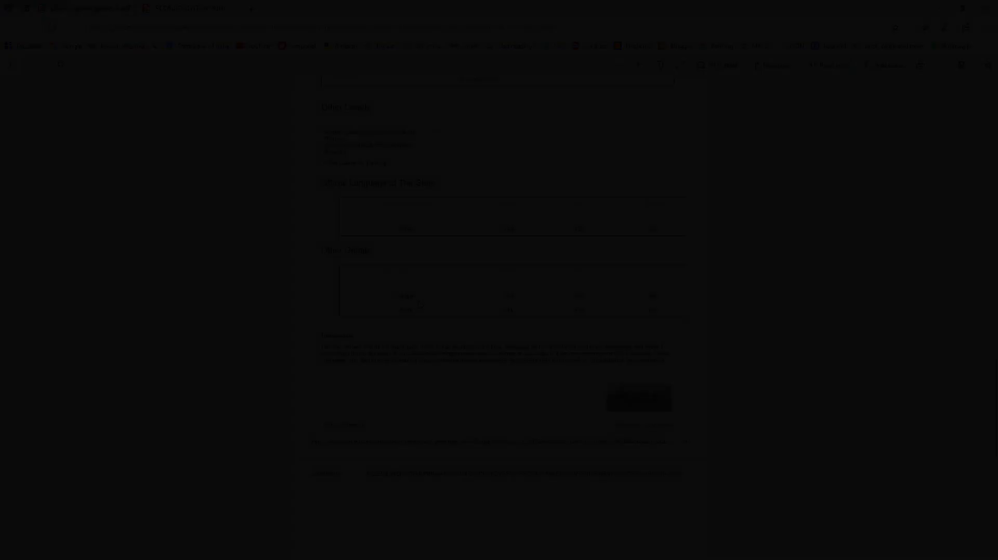